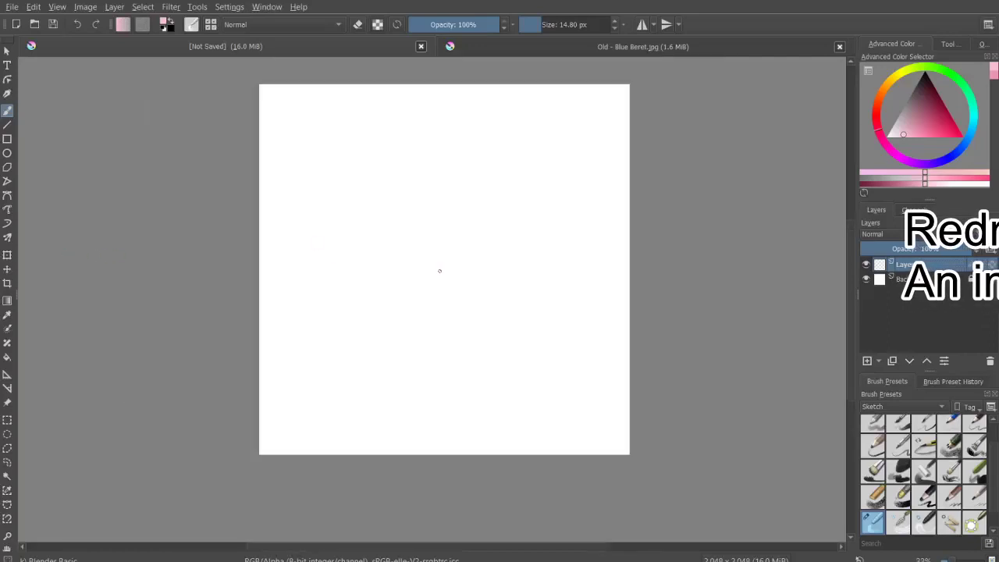
Step: With a darkened Charcoal Rock Soft brush, sketch the grey head circle and right side of the face
click(898, 471)
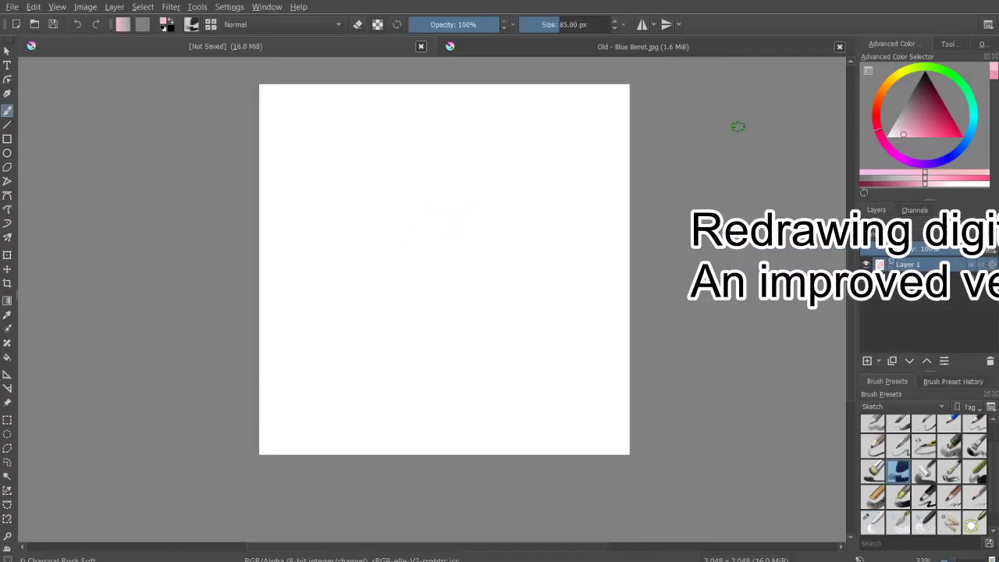
key(k)
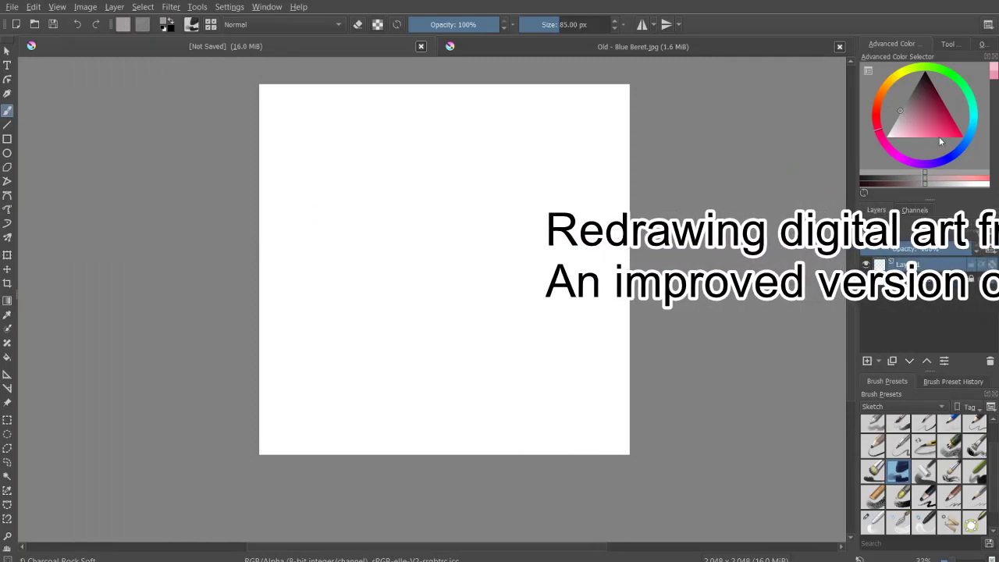
mouse_move(361, 205)
mouse_down()
mouse_move(492, 250)
mouse_move(393, 133)
mouse_move(495, 161)
mouse_move(520, 74)
mouse_up()
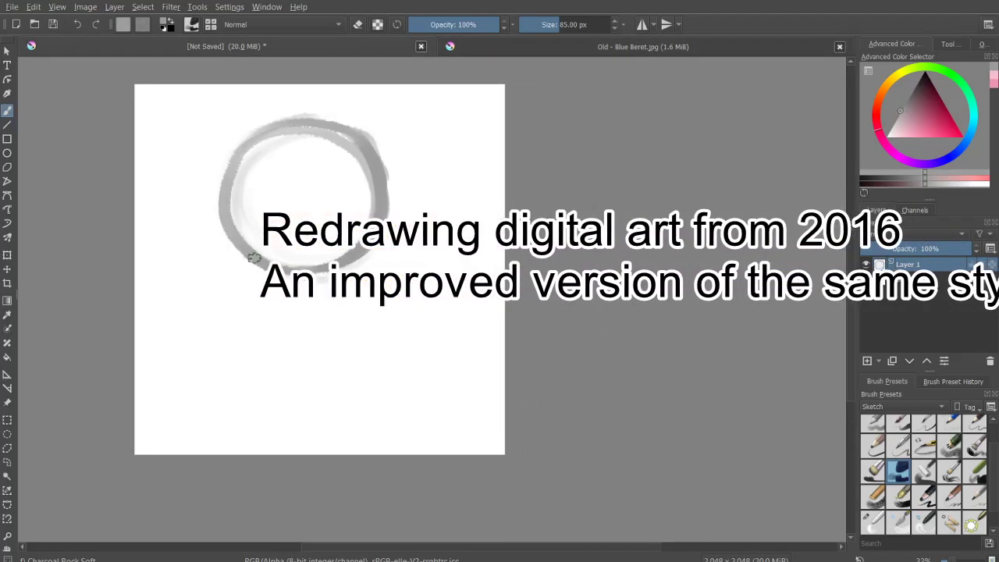
drag(382, 156, 277, 359)
Step: Sketch the lower-left jaw and chin, then shift the head sketch down and right
drag(234, 242, 266, 336)
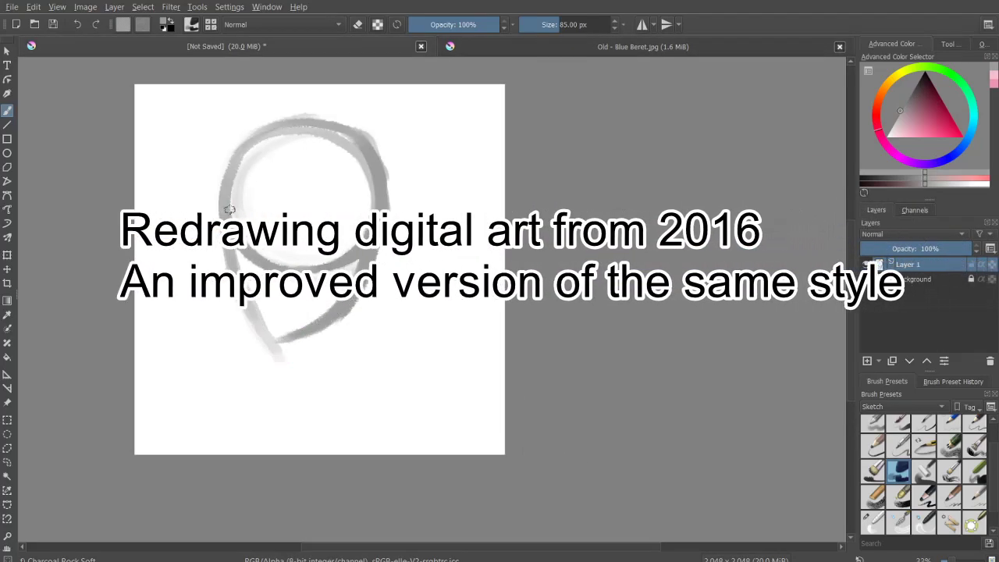
drag(356, 300, 286, 341)
key(ctrl+z)
drag(226, 234, 300, 351)
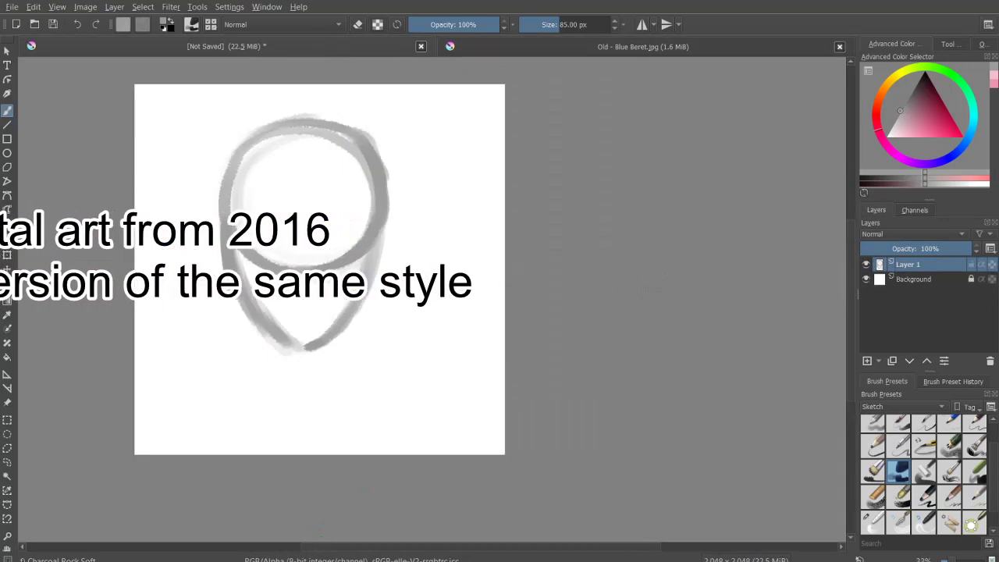
key(t)
drag(233, 232, 261, 255)
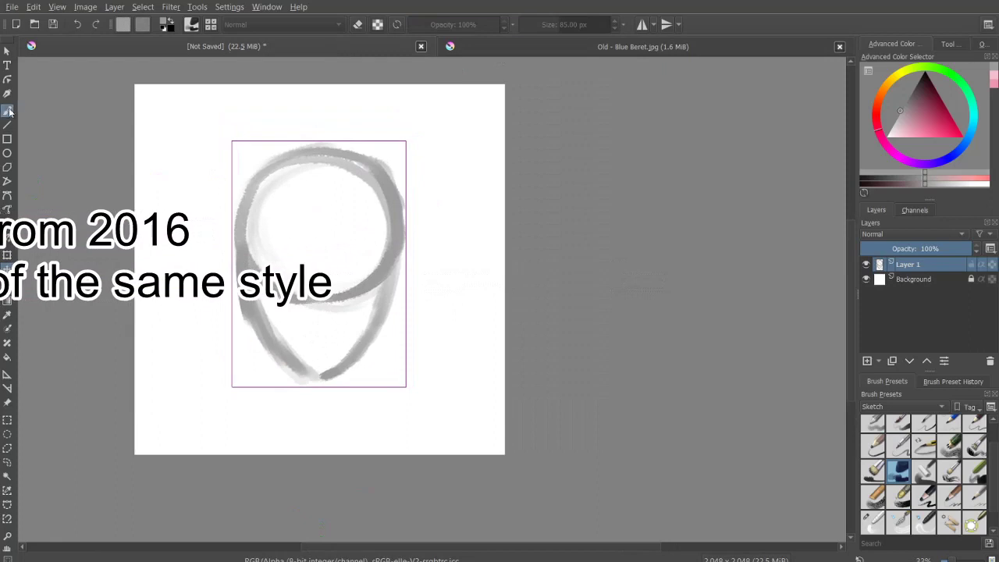
Step: Sketch the shoulders and a collar curve below the neck
drag(293, 408, 202, 437)
drag(337, 404, 401, 413)
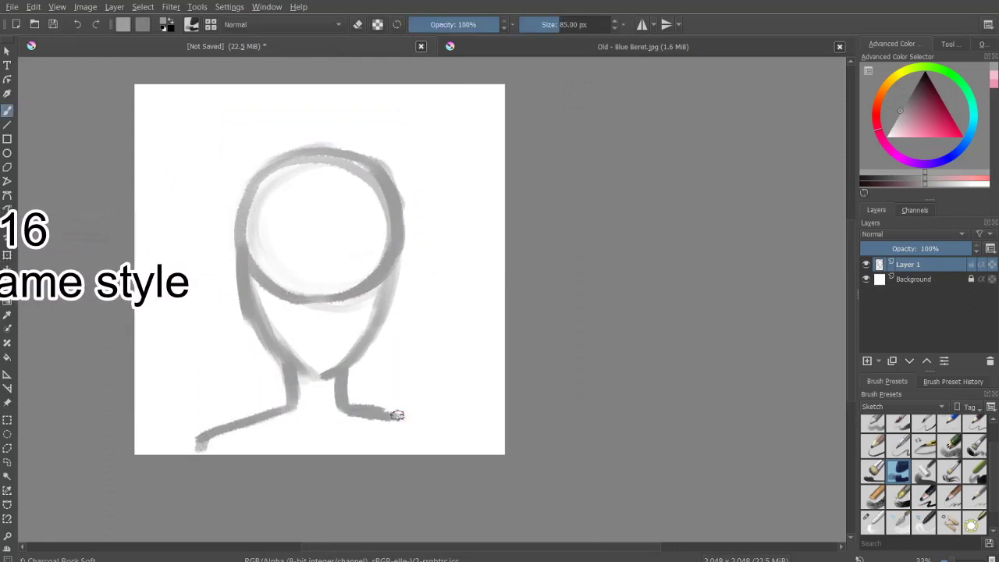
drag(293, 404, 179, 451)
drag(260, 426, 382, 423)
drag(200, 439, 438, 441)
Step: Paint long hair down both sides and thicker hair over the top-left of the head
mouse_move(302, 137)
mouse_down()
mouse_move(201, 278)
mouse_move(150, 441)
mouse_move(439, 339)
mouse_move(483, 443)
mouse_move(206, 208)
mouse_move(195, 243)
mouse_up()
key(e)
mouse_move(249, 136)
mouse_down()
mouse_move(299, 127)
mouse_move(191, 199)
mouse_up()
key(e)
drag(306, 134, 192, 191)
drag(248, 160, 375, 126)
mouse_move(248, 145)
mouse_down()
mouse_move(217, 171)
mouse_move(373, 117)
mouse_move(200, 164)
mouse_move(377, 90)
mouse_up()
Step: Sketch the beret, erase the head circle's lower arc and add a hair strand from the beret
key(e)
mouse_move(234, 97)
mouse_down()
mouse_move(253, 92)
mouse_move(235, 160)
mouse_up()
drag(270, 109, 351, 102)
mouse_move(256, 246)
mouse_down()
mouse_move(277, 285)
mouse_move(383, 245)
mouse_up()
mouse_move(264, 281)
mouse_down()
mouse_move(254, 258)
mouse_move(357, 289)
mouse_move(383, 238)
mouse_up()
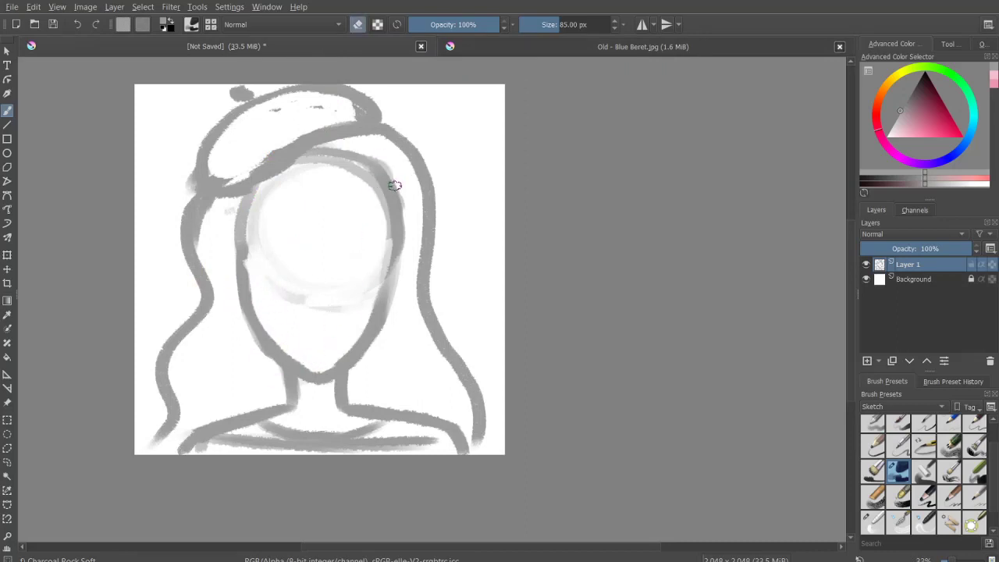
key(e)
mouse_move(307, 148)
mouse_down()
mouse_move(213, 338)
mouse_move(401, 351)
mouse_up()
Step: Extend the hair strands to the shoulders and lighten the sides of the face
key(e)
mouse_move(309, 149)
mouse_down()
mouse_move(386, 200)
mouse_move(376, 316)
mouse_up()
drag(256, 188, 227, 262)
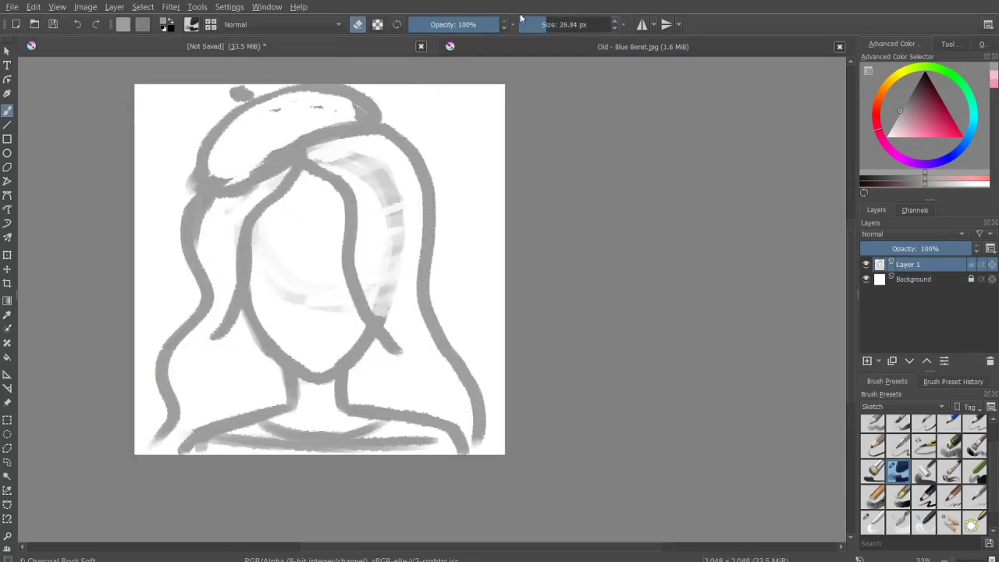
key(e)
mouse_move(256, 279)
mouse_down()
mouse_move(294, 276)
mouse_move(259, 244)
mouse_move(292, 231)
mouse_move(299, 273)
mouse_up()
Step: Draw an eye with an oval iris, then fade the sketch layer to 44% opacity
drag(269, 227, 260, 269)
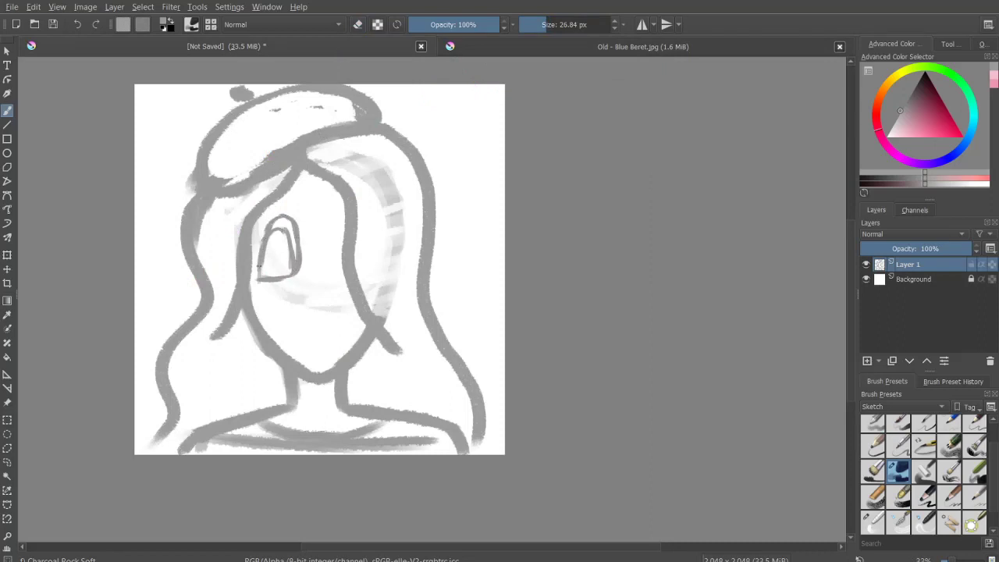
key(e)
mouse_move(271, 231)
mouse_down()
mouse_move(287, 230)
mouse_move(265, 264)
mouse_move(296, 269)
mouse_move(337, 231)
mouse_up()
key(e)
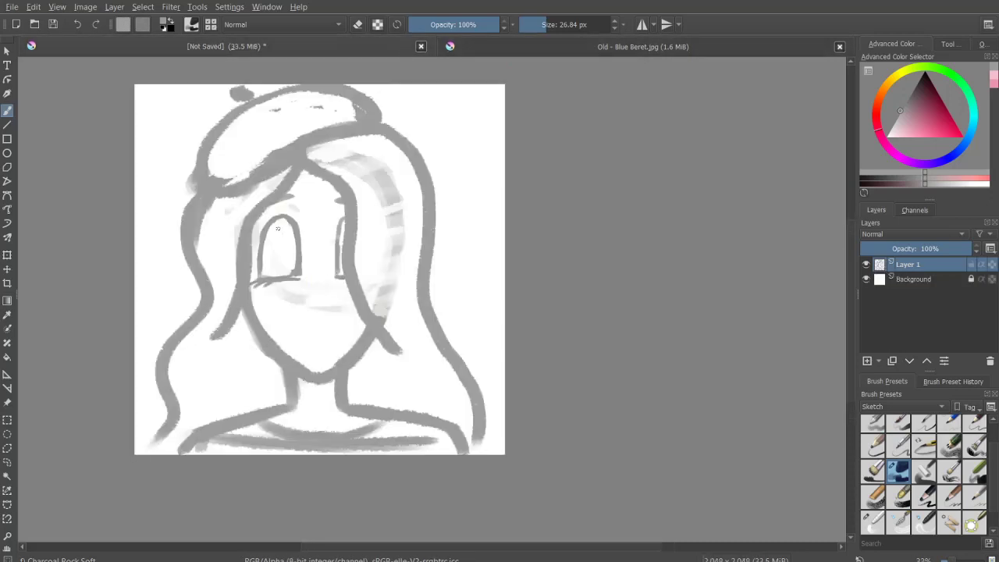
mouse_move(279, 237)
mouse_down()
mouse_move(281, 261)
mouse_move(293, 227)
mouse_up()
key(e)
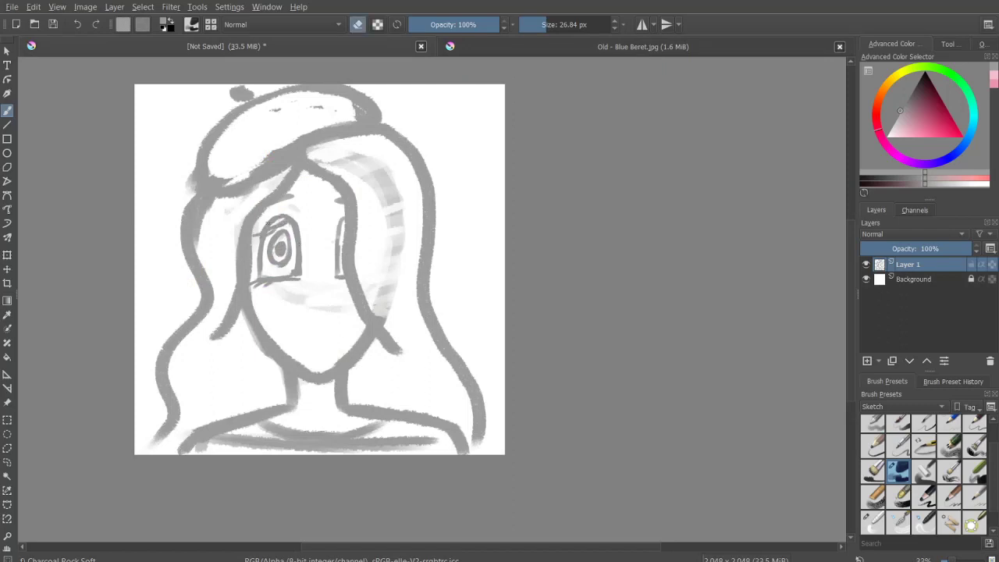
key(e)
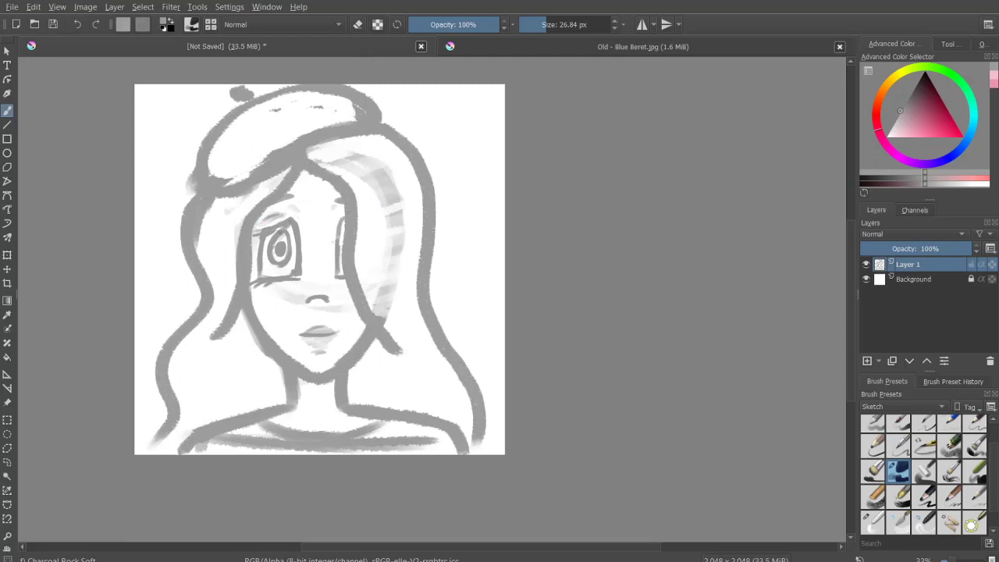
key(x)
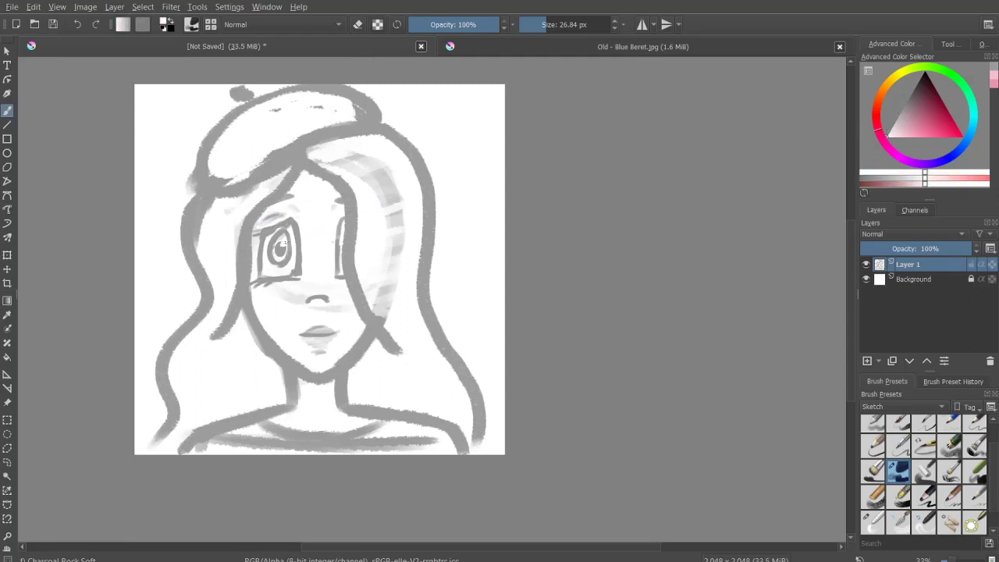
drag(976, 249, 914, 248)
Step: Add a new layer above and rename the sketch layer to 'Sketch', glancing at the Blue Beret reference
click(867, 361)
double_click(908, 279)
text(Sketch)
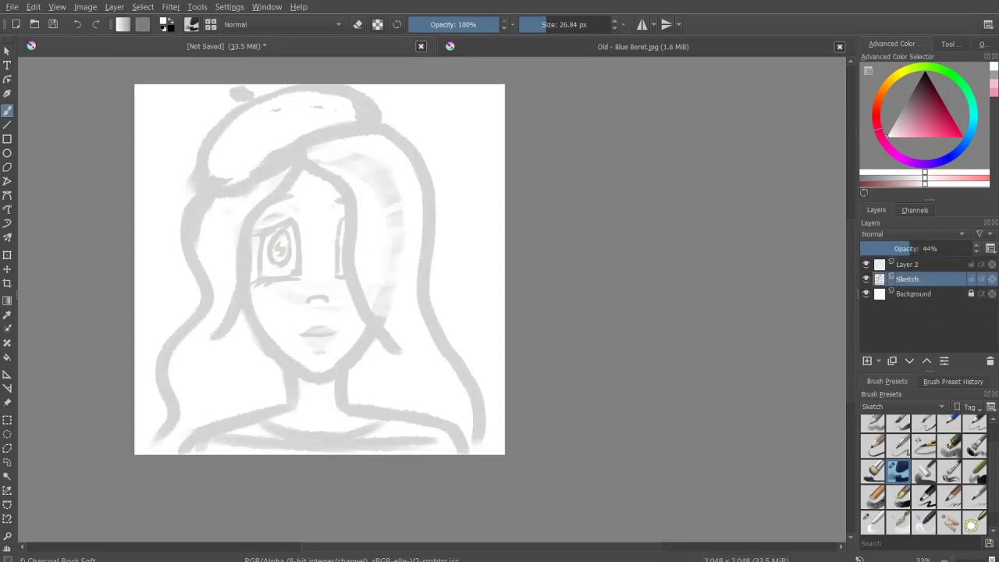
click(457, 45)
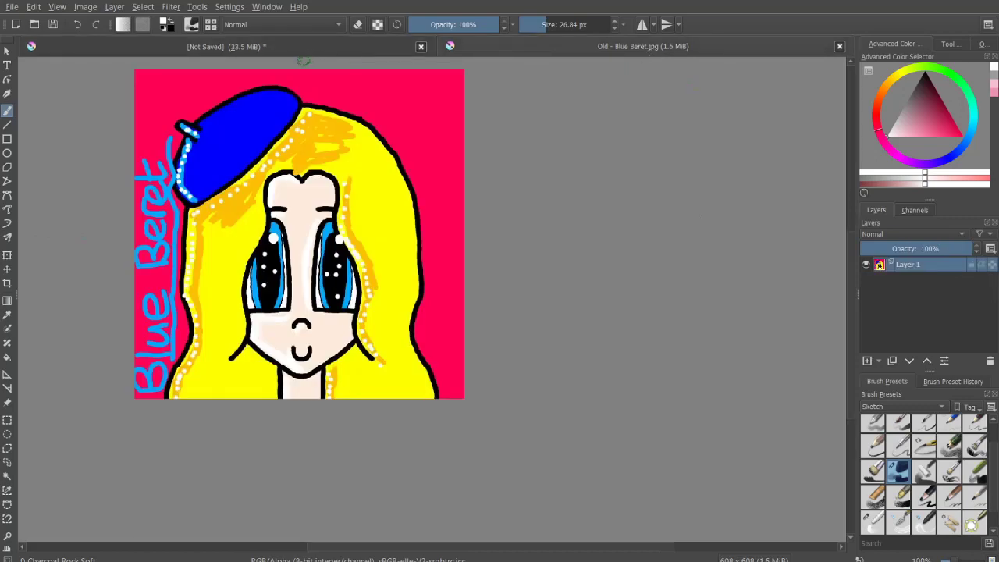
click(308, 48)
Step: Pick black and test a Digital inking brush with a few undone strokes
click(905, 78)
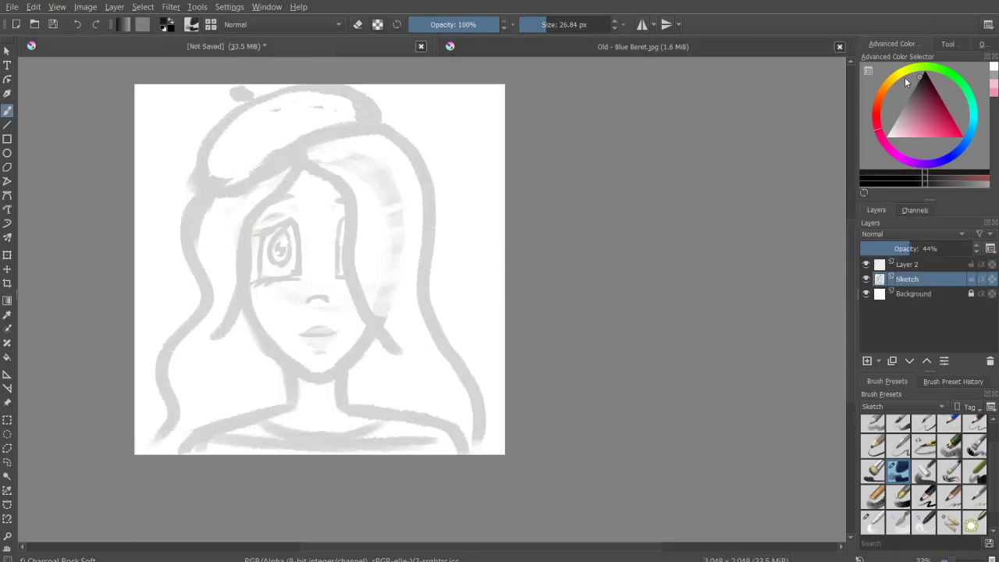
scroll(894, 453, up, 2)
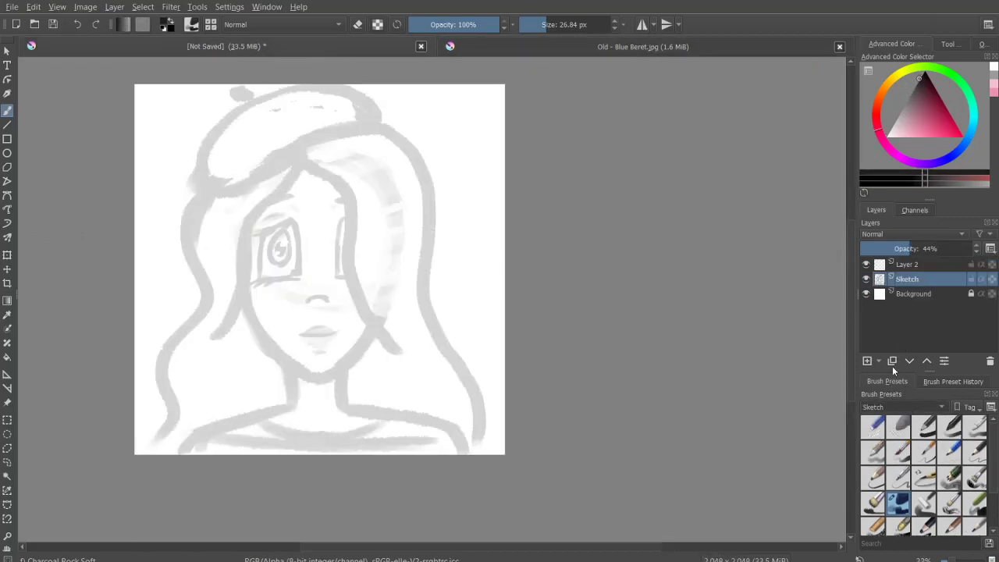
click(949, 425)
drag(425, 250, 473, 351)
key(ctrl+z)
click(907, 264)
drag(451, 147, 459, 285)
drag(375, 215, 428, 408)
key(ctrl+z)
key(ctrl+z)
Step: Try the Ink-2 Fineliner brush, enlarging it to 53.69 px, and undo the test strokes
click(515, 45)
click(414, 45)
click(975, 426)
mouse_move(451, 164)
mouse_down()
mouse_move(429, 289)
mouse_move(476, 379)
mouse_up()
key(ctrl+z)
key(ctrl+z)
click(872, 478)
drag(414, 235, 455, 332)
drag(370, 165, 425, 216)
drag(289, 173, 402, 366)
key(ctrl+z)
key(ctrl+z)
key(ctrl+z)
Step: Test thick black strokes and another inking brush, undoing each attempt
key(ctrl+z)
drag(546, 24, 579, 24)
mouse_move(390, 113)
mouse_down()
mouse_move(438, 158)
mouse_move(355, 336)
mouse_up()
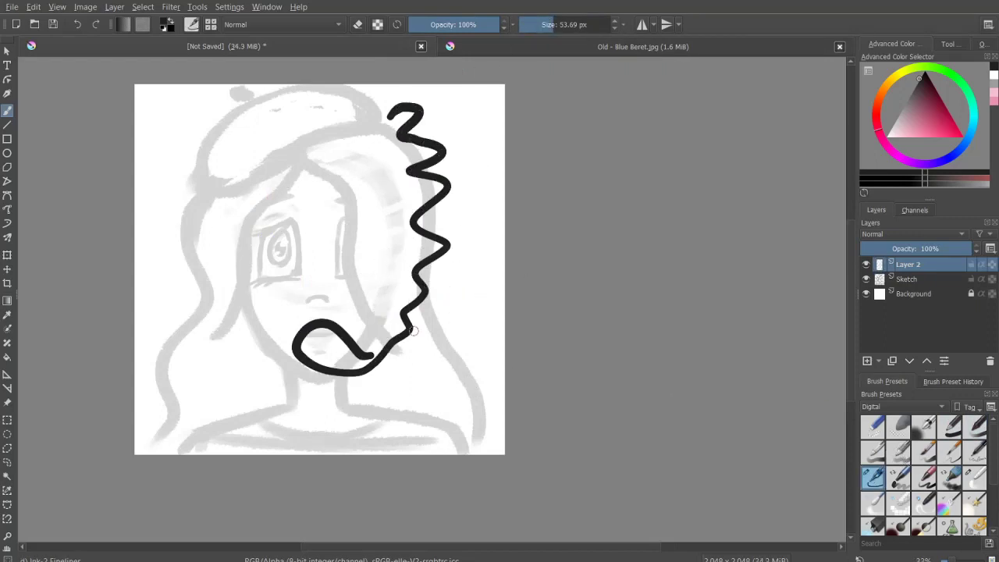
key(ctrl+z)
click(924, 477)
drag(388, 240, 426, 390)
Step: Set the inking brush to 31.97 px and trace a curved line near the beret
key(ctrl+z)
drag(547, 24, 556, 24)
drag(300, 150, 355, 223)
key(ctrl+z)
click(347, 216)
mouse_move(301, 148)
mouse_down()
mouse_move(338, 192)
mouse_move(394, 348)
mouse_up()
key(ctrl+z)
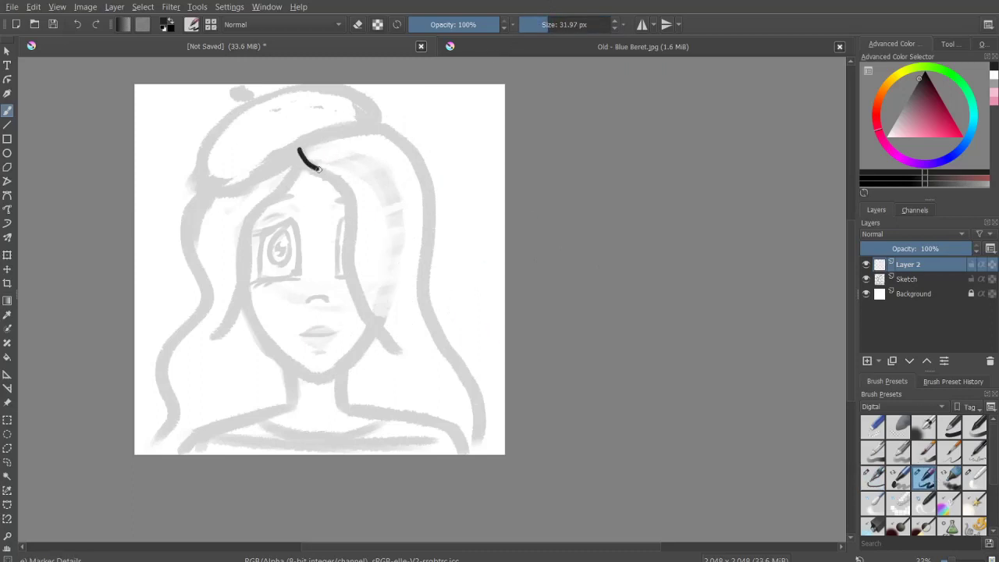
Step: Ink the hairline down from the beret and both jaw lines to the chin
drag(300, 151, 221, 332)
key(ctrl+z)
mouse_move(300, 151)
mouse_down()
mouse_move(216, 330)
mouse_move(249, 245)
mouse_move(228, 331)
mouse_up()
key(ctrl+z)
drag(245, 294, 289, 376)
key(ctrl+z)
drag(372, 333, 329, 375)
drag(246, 299, 319, 377)
key(ctrl+z)
drag(245, 296, 322, 372)
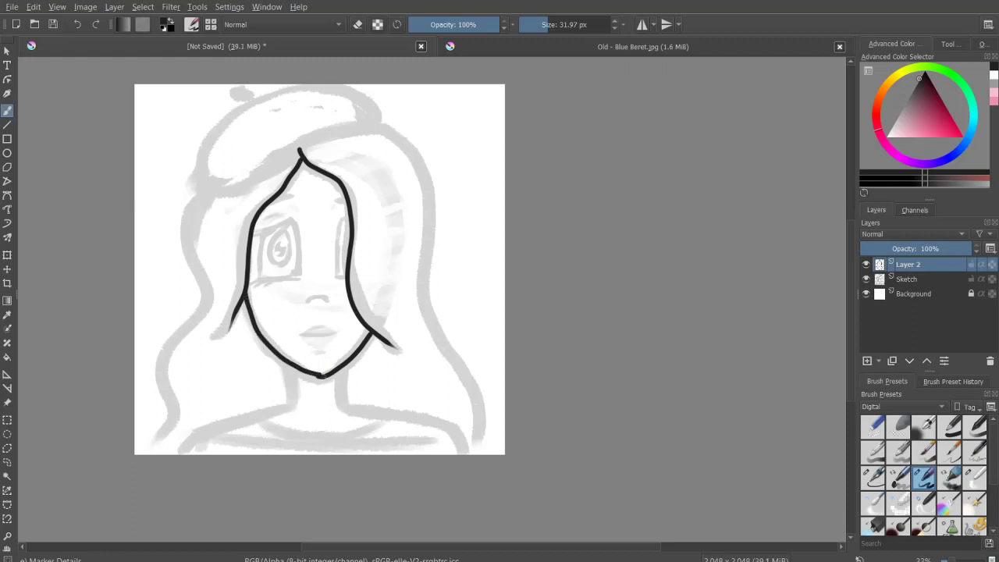
Step: Rework the lower-left chin line until the left cheek connects cleanly to the chin
key(e)
key(e)
drag(288, 365, 271, 406)
key(ctrl+z)
key(ctrl+z)
drag(250, 296, 321, 376)
key(ctrl+z)
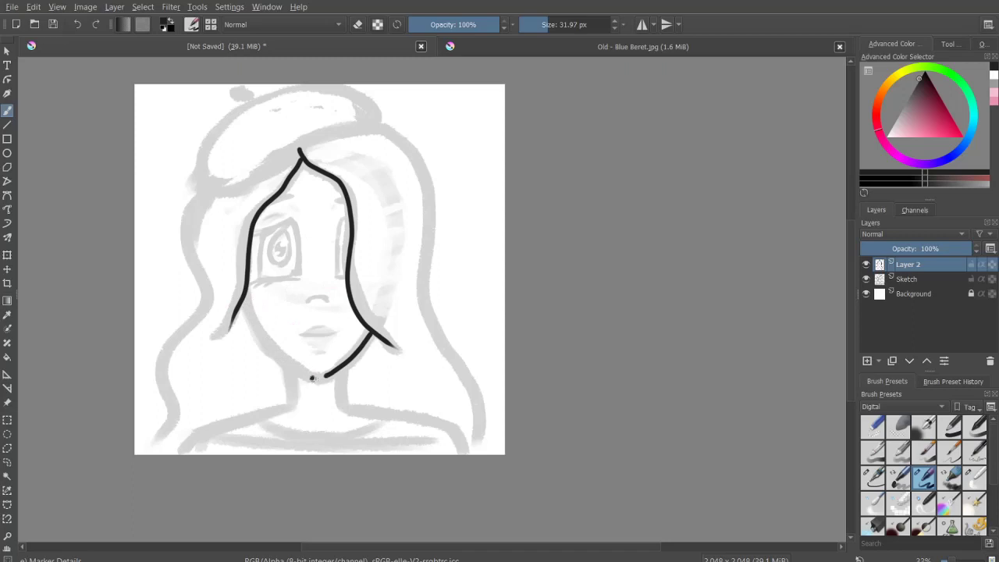
drag(245, 304, 313, 377)
key(ctrl+z)
drag(248, 286, 246, 335)
key(ctrl+z)
mouse_move(245, 291)
mouse_down()
mouse_move(312, 377)
mouse_move(252, 313)
mouse_move(312, 377)
mouse_up()
key(ctrl+z)
key(ctrl+z)
key(ctrl+z)
drag(246, 286, 269, 336)
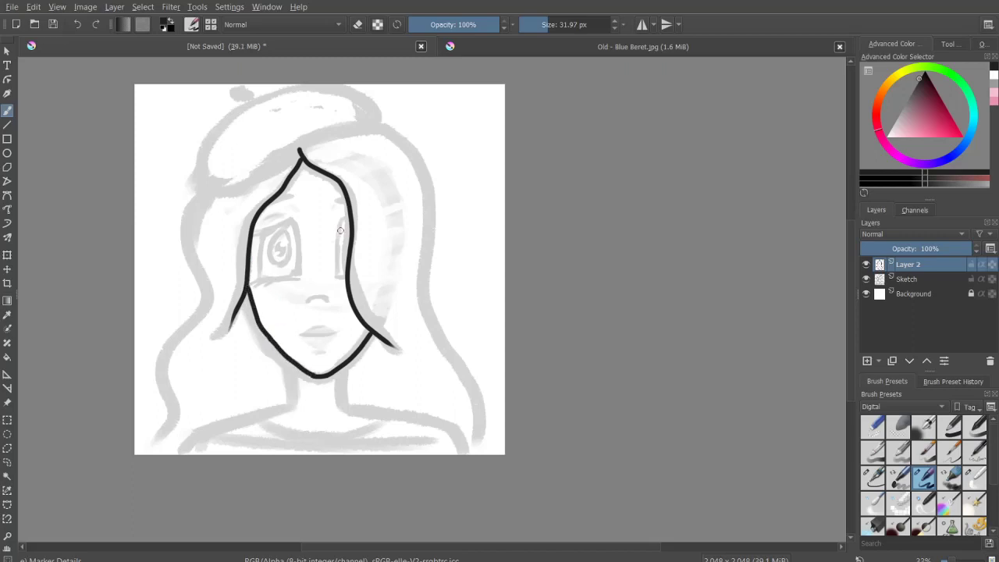
Step: Ink the left and right sides of the neck
key(e)
key(e)
drag(289, 357, 276, 405)
drag(346, 363, 357, 404)
key(e)
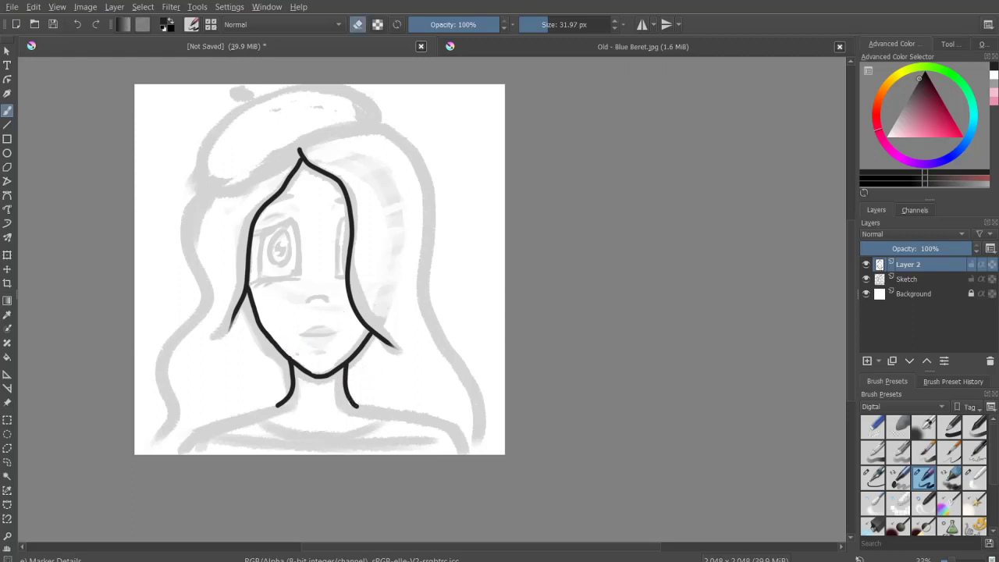
key(e)
Step: Ink the left and right shoulder lines, redoing the right shoulder several times
drag(183, 453, 281, 403)
drag(361, 407, 467, 456)
key(ctrl+z)
key(ctrl+z)
key(ctrl+z)
drag(181, 453, 274, 406)
mouse_move(356, 407)
mouse_down()
mouse_move(466, 453)
mouse_move(374, 407)
mouse_up()
key(ctrl+z)
key(ctrl+z)
mouse_move(465, 454)
mouse_down()
mouse_move(460, 441)
mouse_move(355, 407)
mouse_move(441, 426)
mouse_move(356, 406)
mouse_up()
key(ctrl+z)
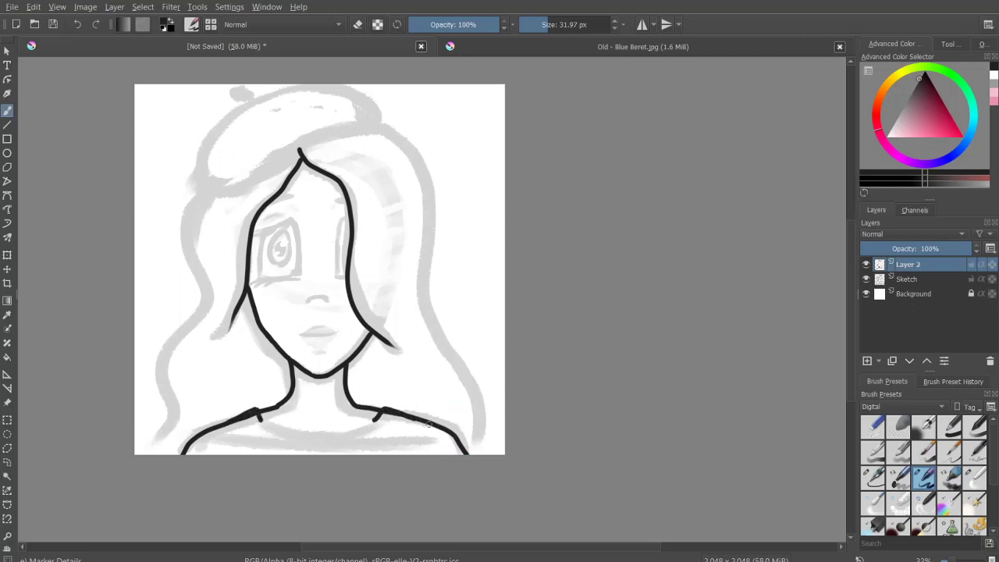
key(e)
key(e)
Step: Ink a curved neckline across the shoulders, erasing and undoing stray strokes
key(e)
key(e)
key(e)
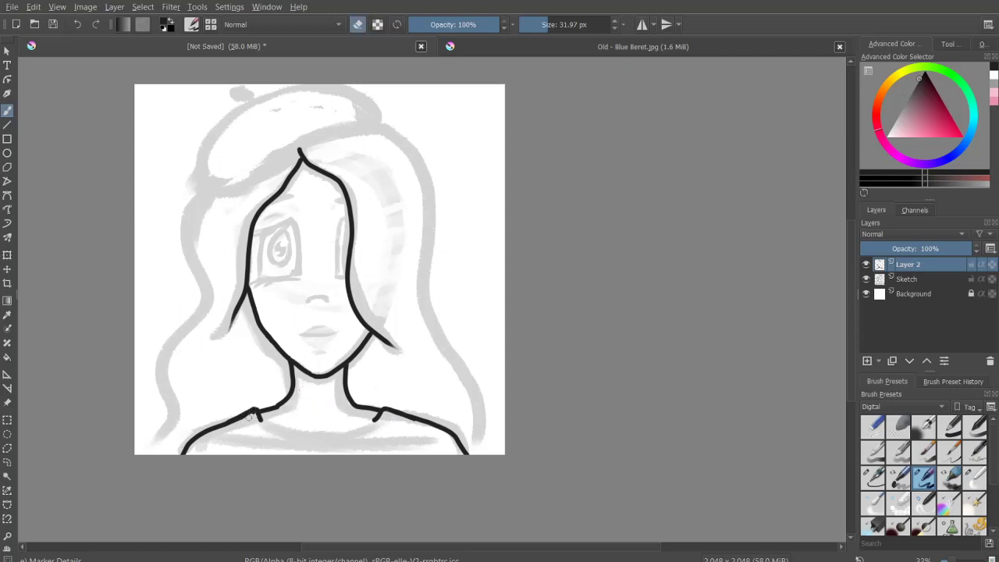
drag(251, 416, 227, 426)
key(e)
drag(303, 432, 362, 427)
mouse_move(262, 423)
mouse_down()
mouse_move(304, 439)
mouse_move(333, 430)
mouse_up()
key(ctrl+z)
key(ctrl+z)
key(ctrl+z)
drag(259, 420, 384, 412)
key(e)
key(e)
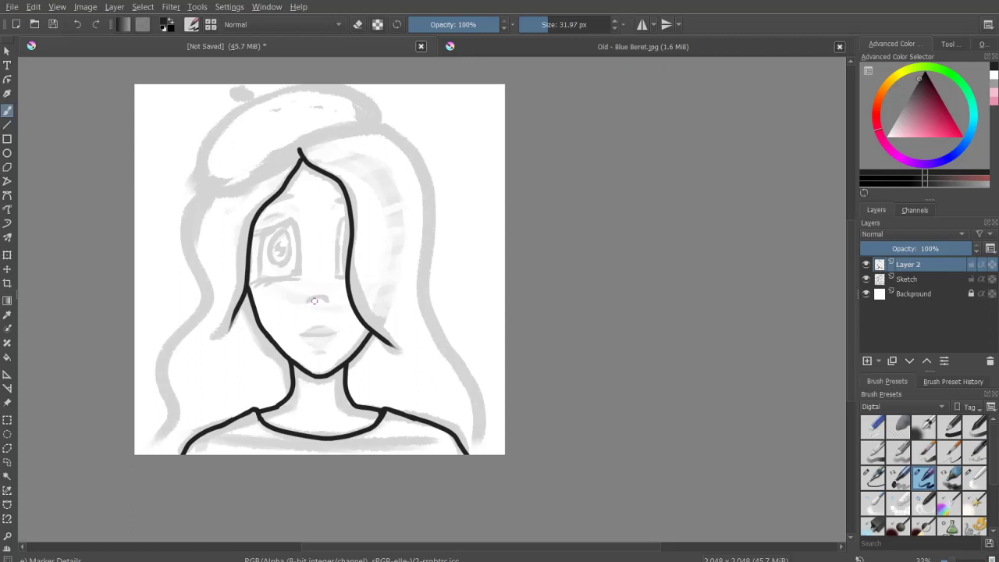
Step: Ink the mouth line and a smooth left outline of the hair
drag(300, 334, 335, 333)
drag(206, 192, 139, 450)
key(ctrl+z)
drag(205, 192, 153, 453)
key(ctrl+z)
drag(200, 195, 156, 453)
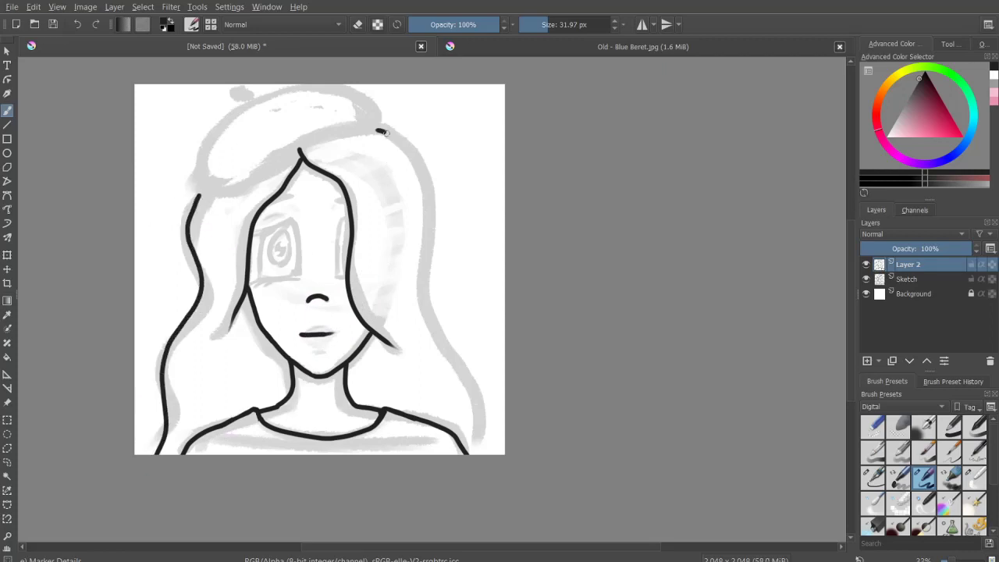
key(ctrl+z)
Step: Ink the right hair outline and the beret outline, then erase a stray blob on the hair
mouse_move(367, 126)
mouse_down()
mouse_move(426, 195)
mouse_move(431, 312)
mouse_move(467, 445)
mouse_move(428, 207)
mouse_move(465, 449)
mouse_up()
key(ctrl+z)
key(ctrl+z)
key(ctrl+z)
mouse_move(366, 126)
mouse_down()
mouse_move(486, 454)
mouse_move(373, 125)
mouse_move(466, 441)
mouse_move(417, 143)
mouse_move(487, 452)
mouse_up()
key(ctrl+z)
key(ctrl+z)
key(ctrl+z)
key(ctrl+z)
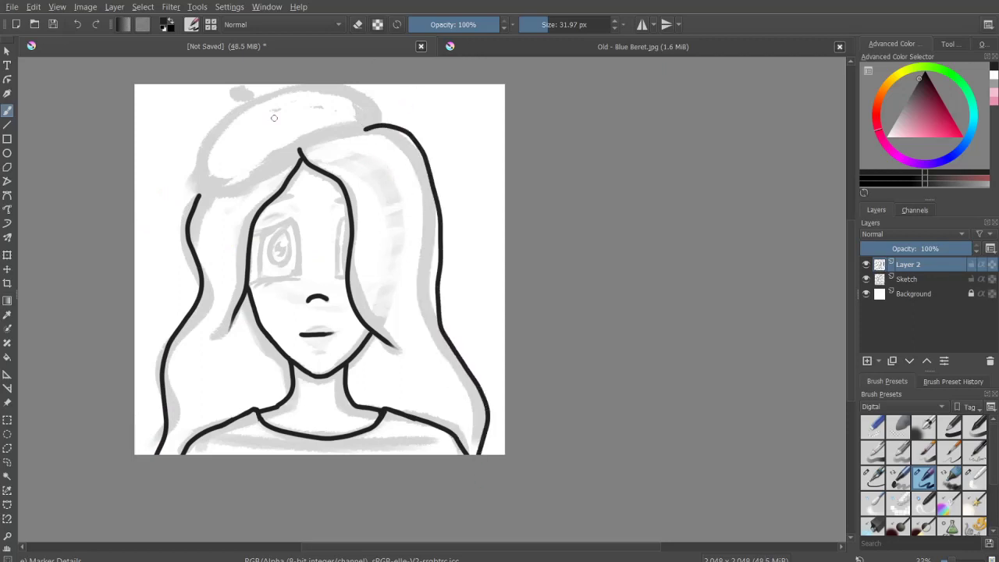
drag(229, 88, 367, 125)
mouse_move(253, 98)
mouse_down()
mouse_move(375, 108)
mouse_move(364, 125)
mouse_up()
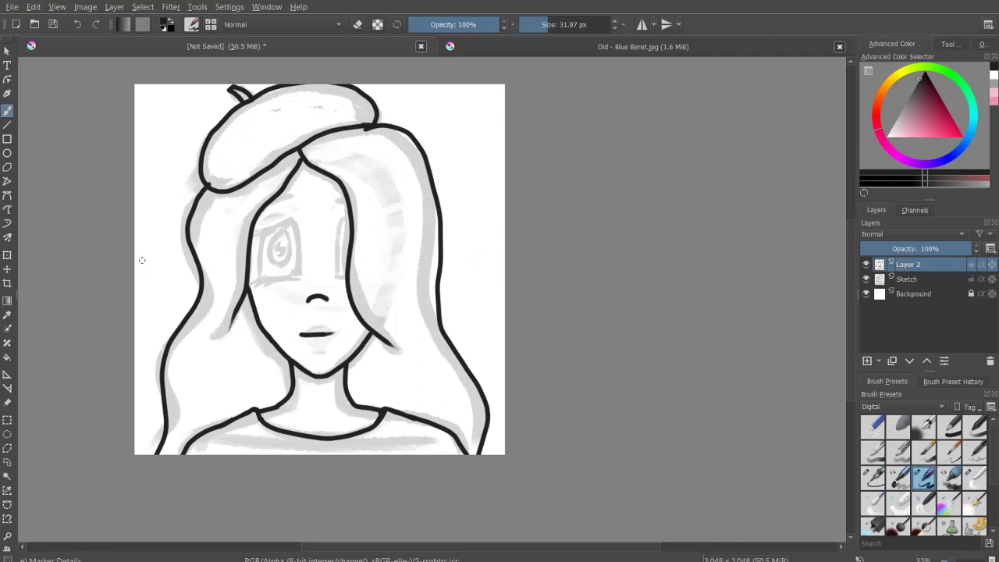
key(e)
drag(217, 178, 216, 182)
Step: With a thinner brush, ink the left and right edge lines of the eye
key(e)
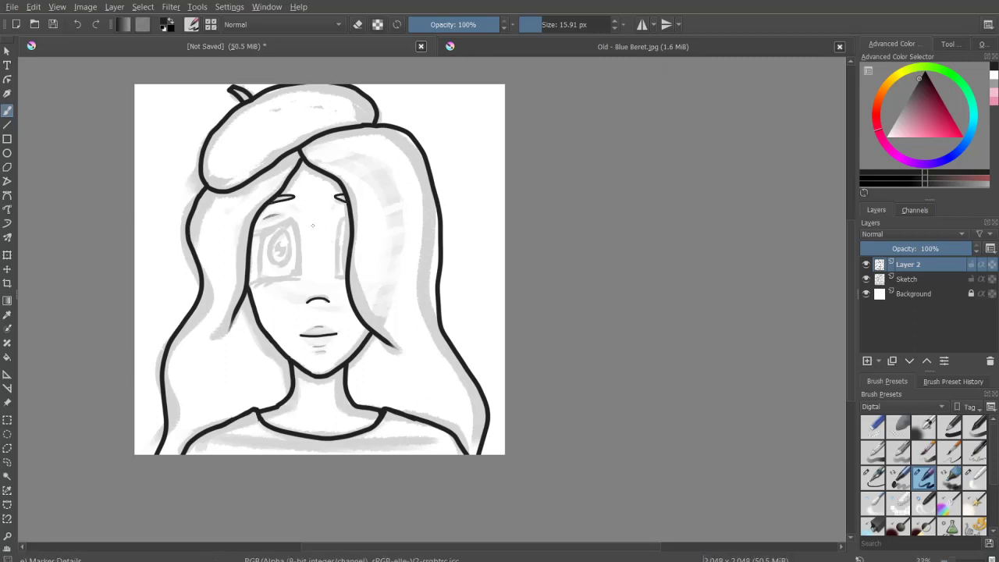
drag(262, 228, 260, 262)
key(ctrl+z)
drag(262, 227, 260, 279)
key(ctrl+z)
key(ctrl+z)
drag(297, 237, 298, 275)
key(ctrl+z)
drag(289, 217, 297, 275)
Step: Redraw the right eye edge thicker and darken the left eye's iris
key(e)
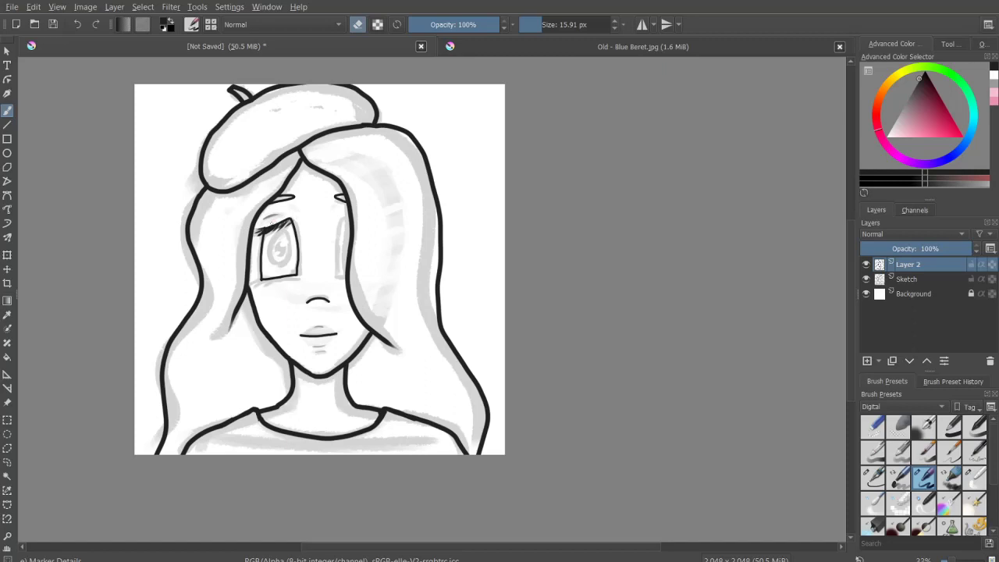
key(e)
key(e)
key(e)
key(ctrl+z)
drag(344, 220, 337, 264)
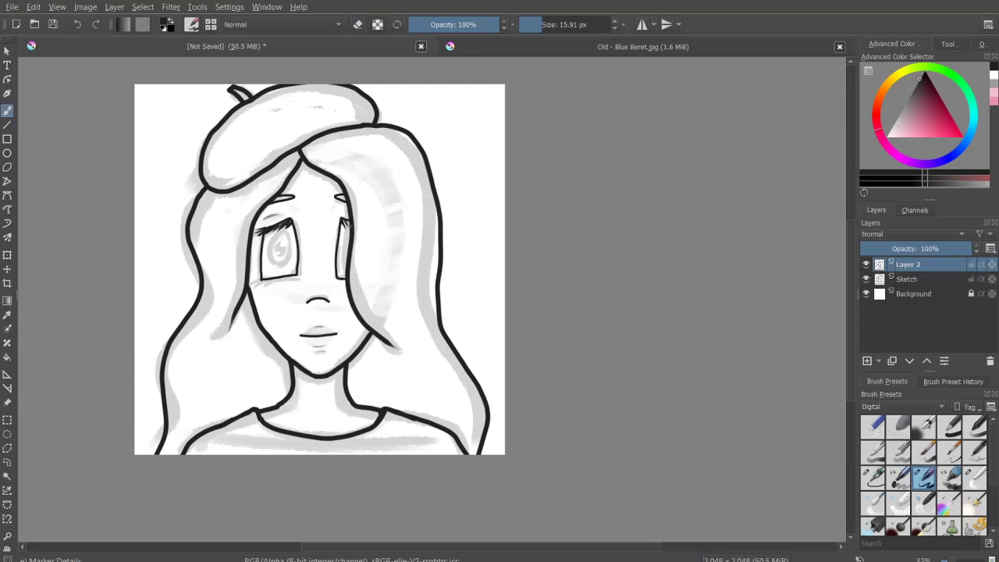
key(e)
key(e)
drag(279, 232, 295, 243)
Step: Add a white highlight in the left eye, a black mark by the right eye, and hide Sketch
click(894, 139)
drag(285, 241, 289, 244)
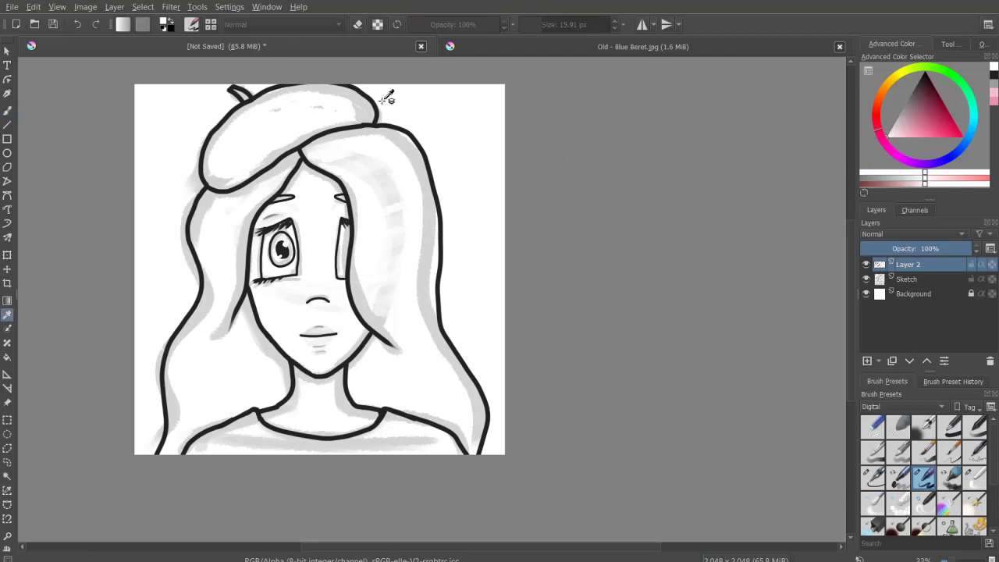
key(d)
click(345, 248)
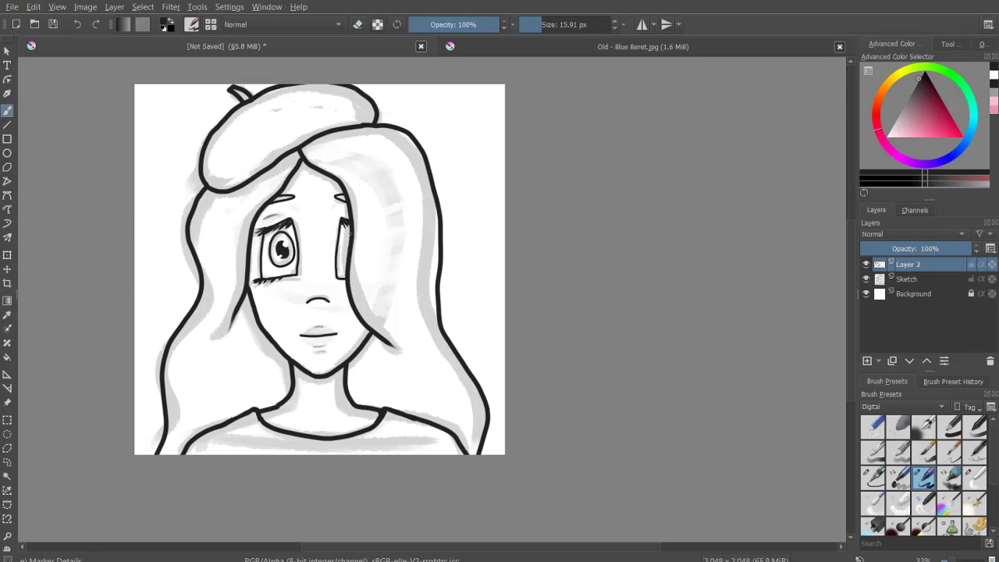
key(e)
key(e)
key(x)
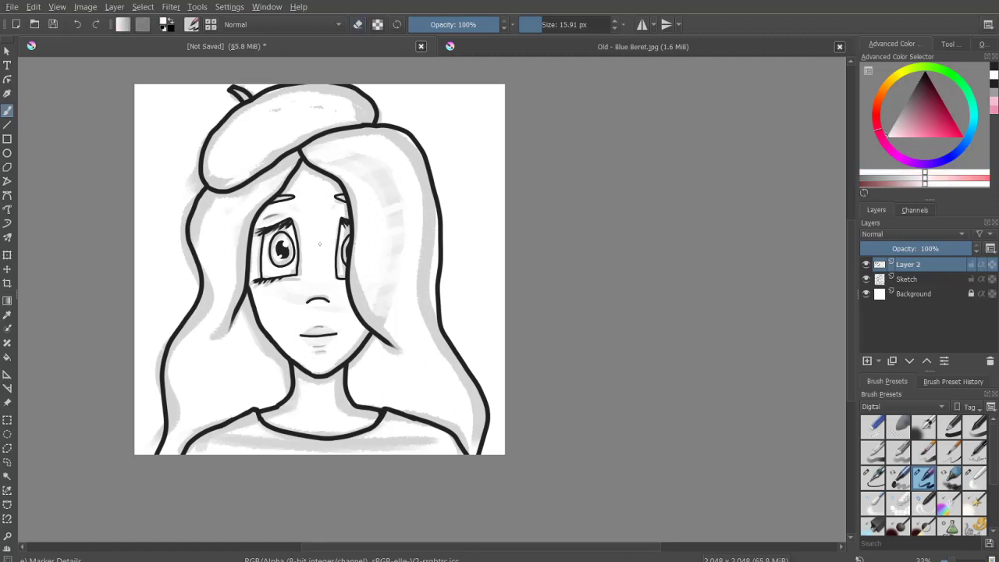
click(867, 280)
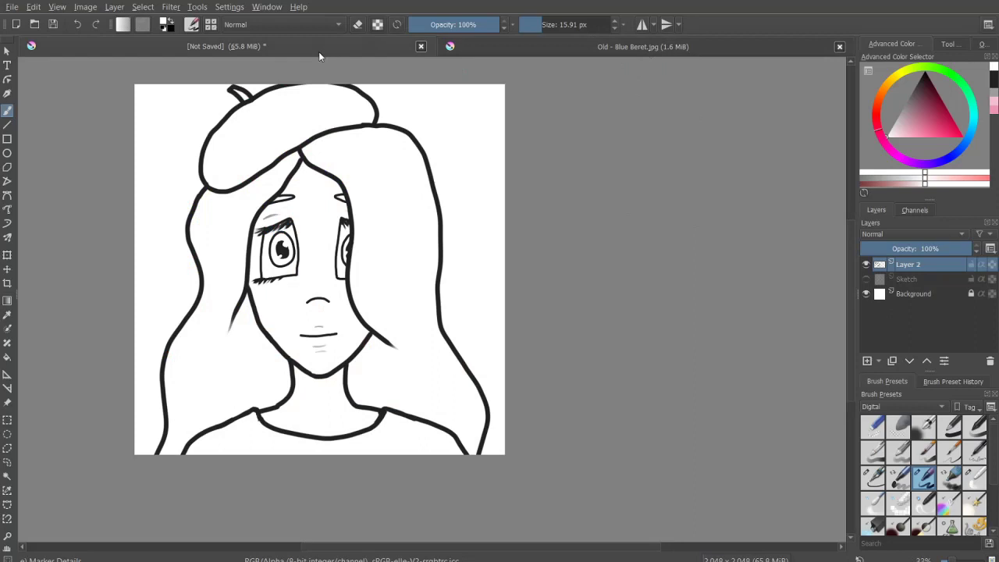
Step: Create a new empty layer and move it below the line-art layer
key(e)
key(t)
key(Insert)
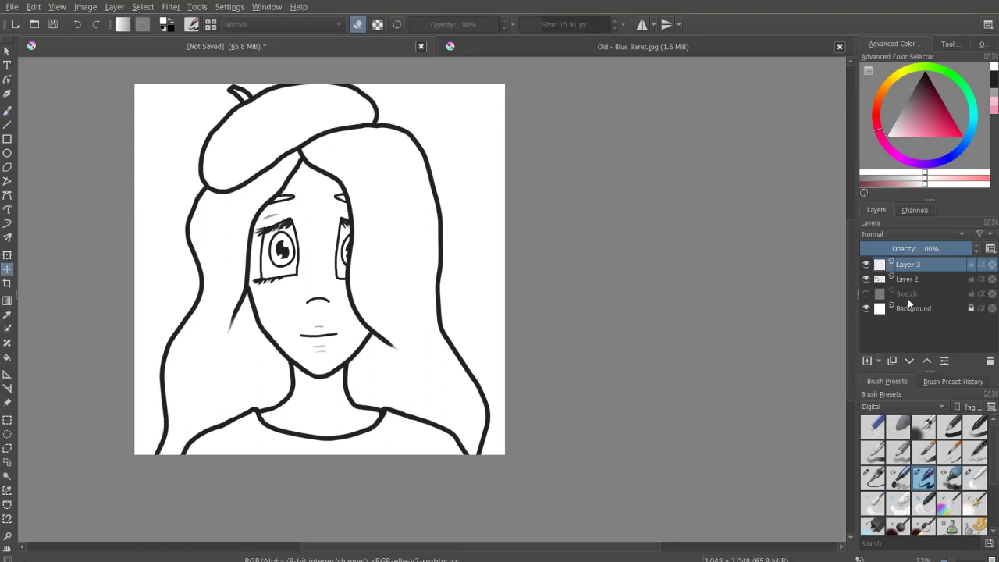
key(ctrl+Page_Down)
Step: Try filling the new layer with light beige, then undo it and return to the brush
key(f)
click(959, 79)
click(899, 130)
click(430, 185)
key(ctrl+z)
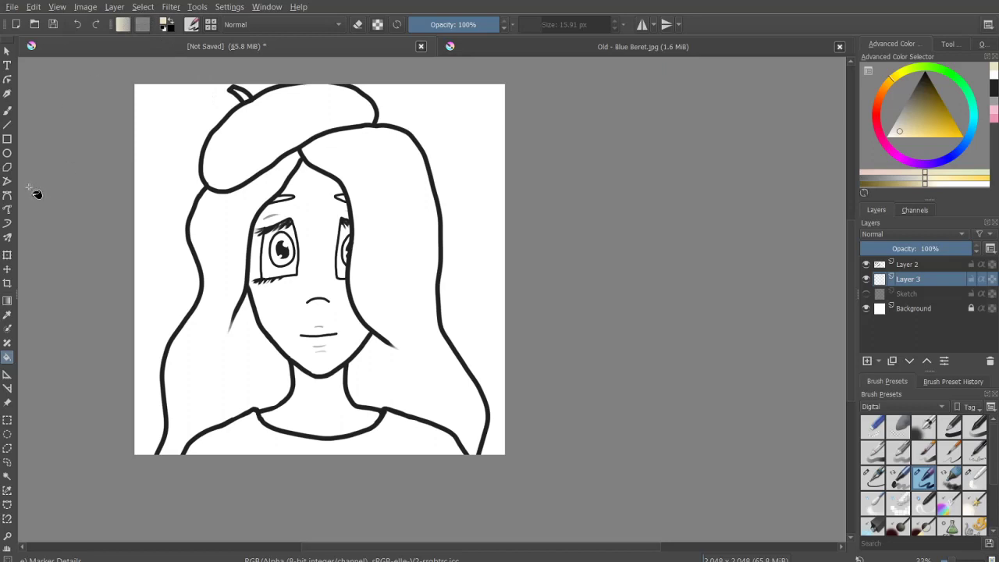
key(b)
click(80, 25)
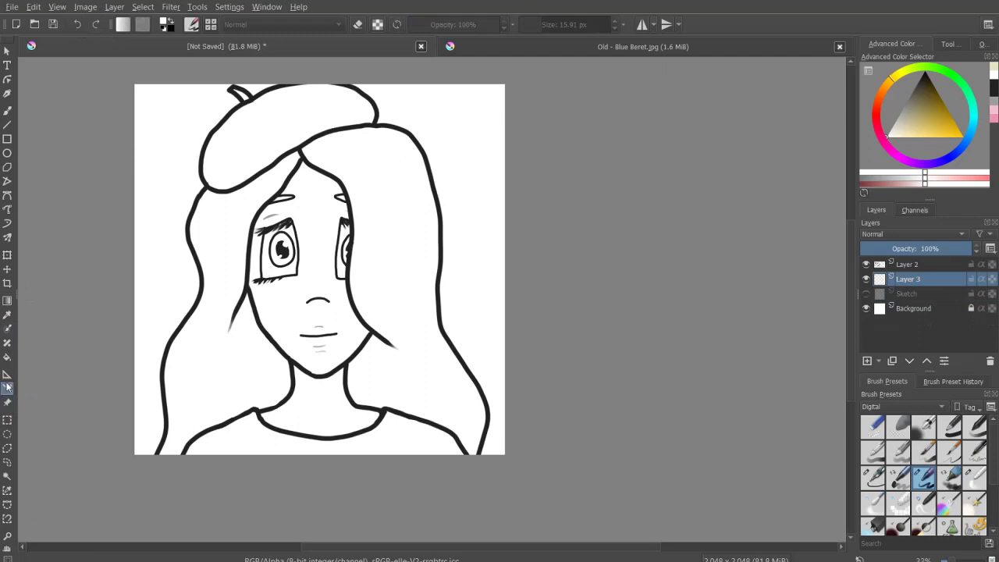
Step: Try a Contiguous Selection of the hair region from Layer 2, then clear the selection
click(7, 476)
click(226, 326)
click(908, 278)
click(375, 125)
click(371, 134)
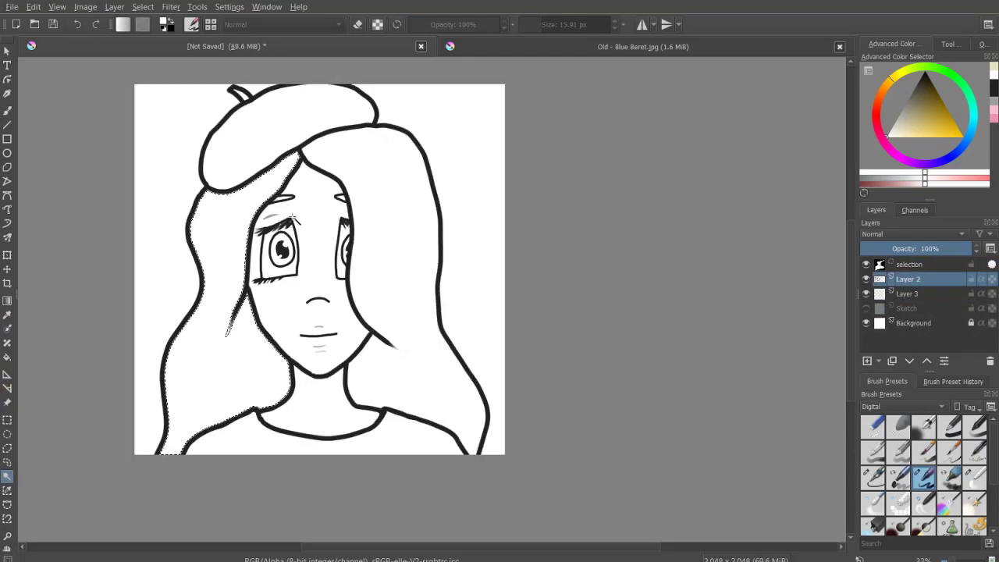
scroll(368, 131, up, 5)
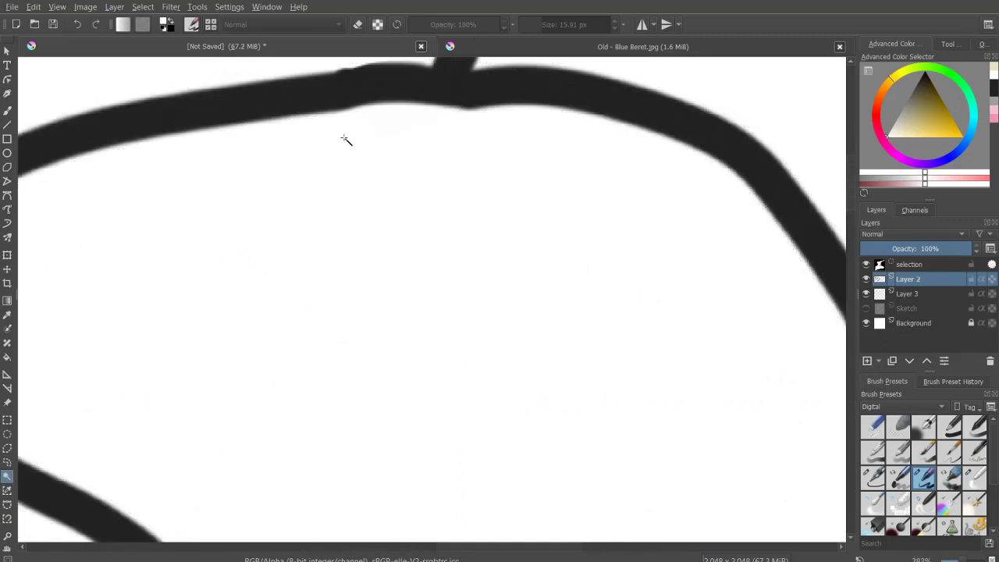
scroll(347, 139, down, 10)
scroll(468, 117, up, 3)
scroll(528, 100, down, 3)
scroll(527, 99, up, 1)
key(ctrl+shift+a)
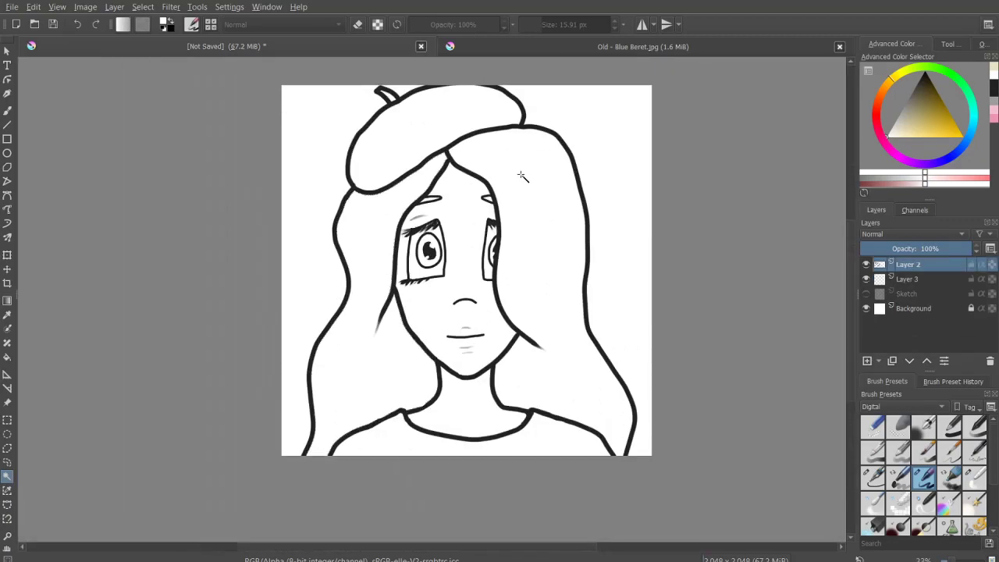
click(7, 110)
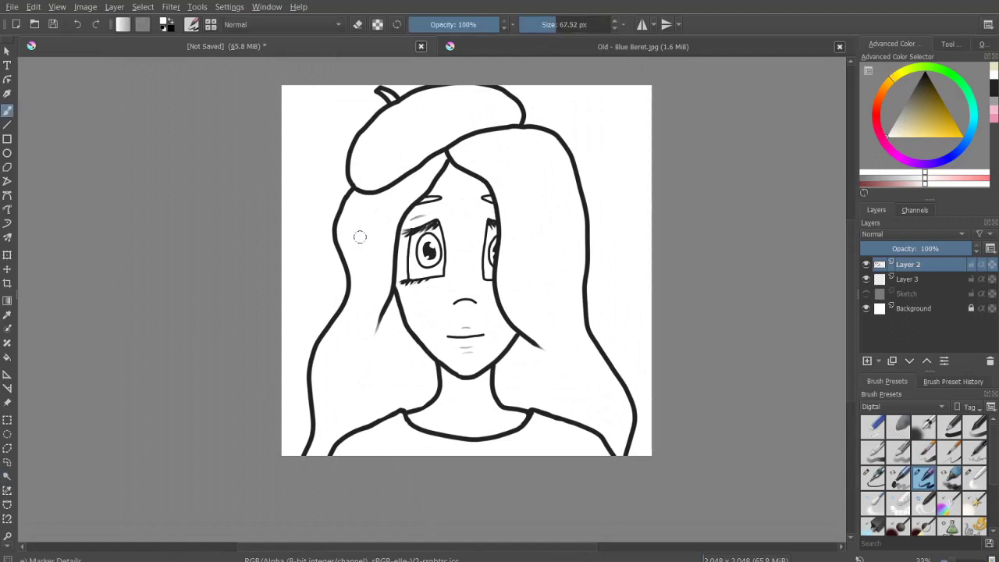
Step: On Layer 3, paint light beige into the left hair strands beside the eye down to the corner
click(925, 281)
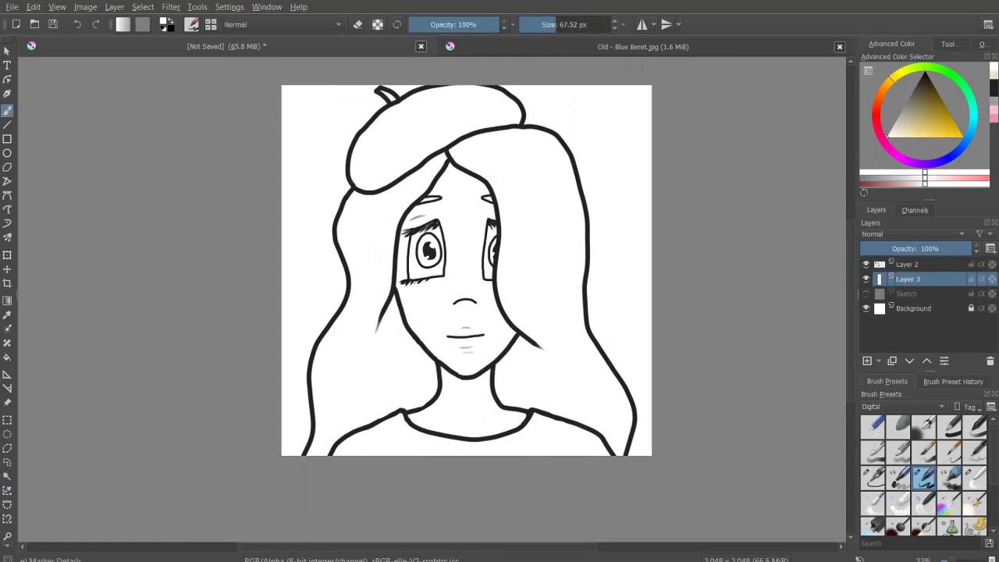
mouse_move(361, 224)
mouse_down()
mouse_move(387, 222)
mouse_move(367, 200)
mouse_move(357, 271)
mouse_up()
key(e)
key(e)
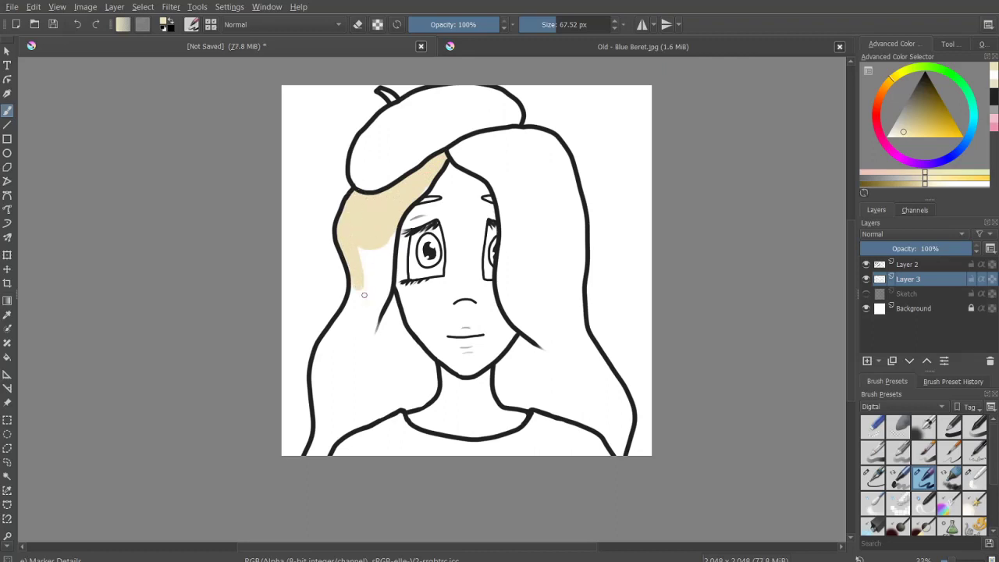
drag(367, 305, 346, 315)
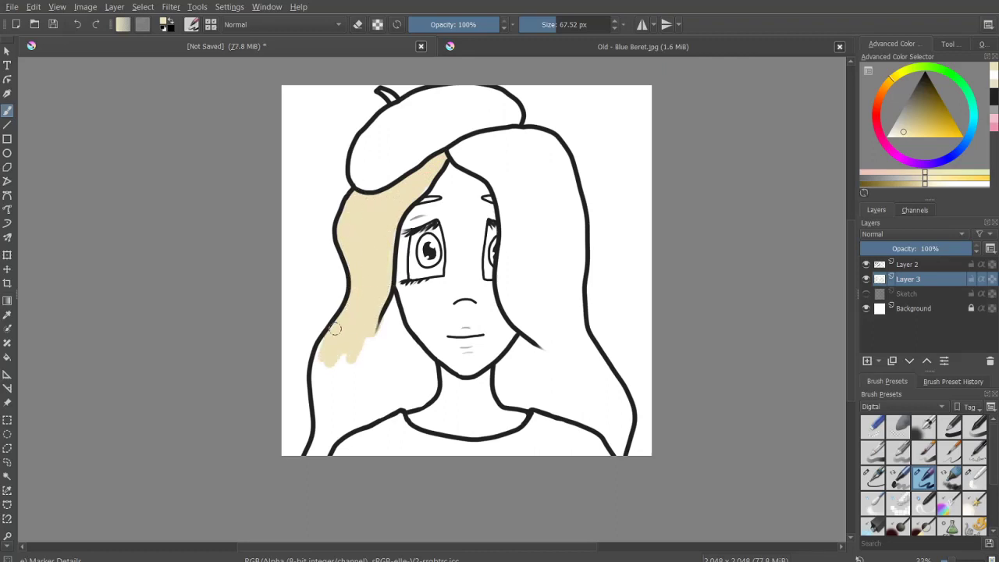
mouse_move(347, 315)
mouse_down()
mouse_move(355, 359)
mouse_move(427, 393)
mouse_move(361, 402)
mouse_move(330, 424)
mouse_move(416, 402)
mouse_up()
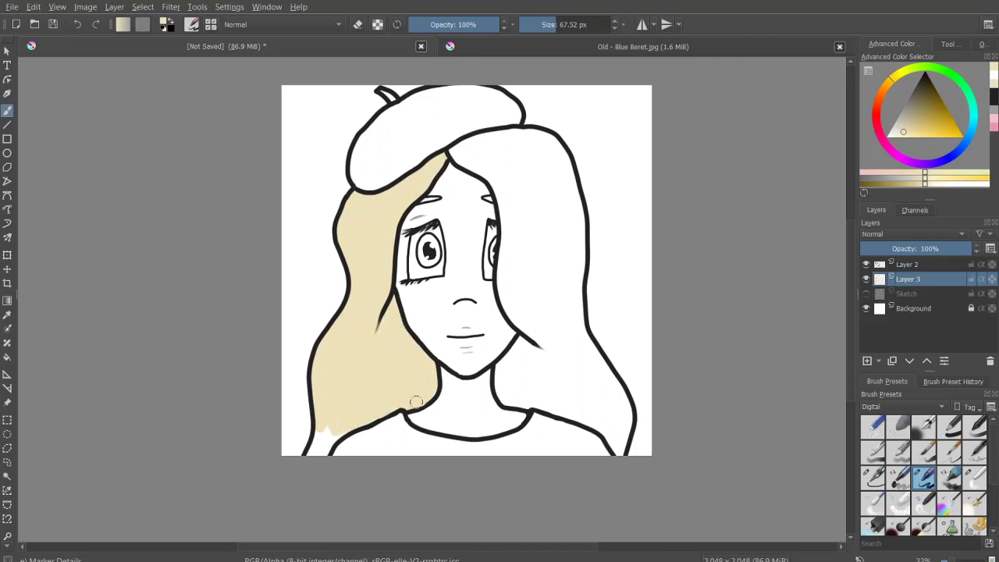
drag(338, 426, 311, 452)
Step: Paint beige under the beret and down the right hair strand, filling gaps below the chin
mouse_move(448, 150)
mouse_down()
mouse_move(527, 133)
mouse_move(505, 153)
mouse_move(536, 186)
mouse_move(531, 200)
mouse_up()
mouse_move(458, 153)
mouse_down()
mouse_move(494, 173)
mouse_move(511, 239)
mouse_move(509, 308)
mouse_move(526, 307)
mouse_move(554, 261)
mouse_move(573, 258)
mouse_move(581, 281)
mouse_up()
mouse_move(543, 156)
mouse_down()
mouse_move(531, 151)
mouse_move(557, 144)
mouse_move(578, 217)
mouse_move(547, 250)
mouse_move(558, 312)
mouse_move(514, 358)
mouse_move(504, 394)
mouse_move(523, 394)
mouse_move(566, 312)
mouse_move(599, 358)
mouse_up()
key(ctrl+z)
mouse_move(500, 394)
mouse_down()
mouse_move(547, 298)
mouse_move(599, 366)
mouse_up()
mouse_move(601, 306)
mouse_down()
mouse_move(595, 332)
mouse_move(596, 316)
mouse_up()
key(e)
key(e)
mouse_move(555, 352)
mouse_down()
mouse_move(622, 416)
mouse_move(615, 443)
mouse_up()
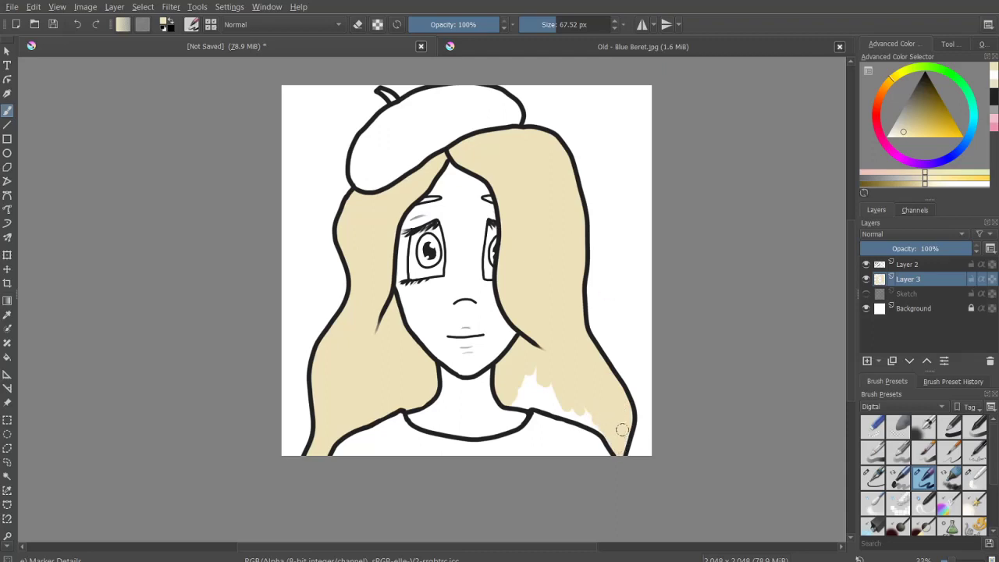
mouse_move(513, 379)
mouse_down()
mouse_move(505, 397)
mouse_move(546, 385)
mouse_move(559, 406)
mouse_move(608, 431)
mouse_up()
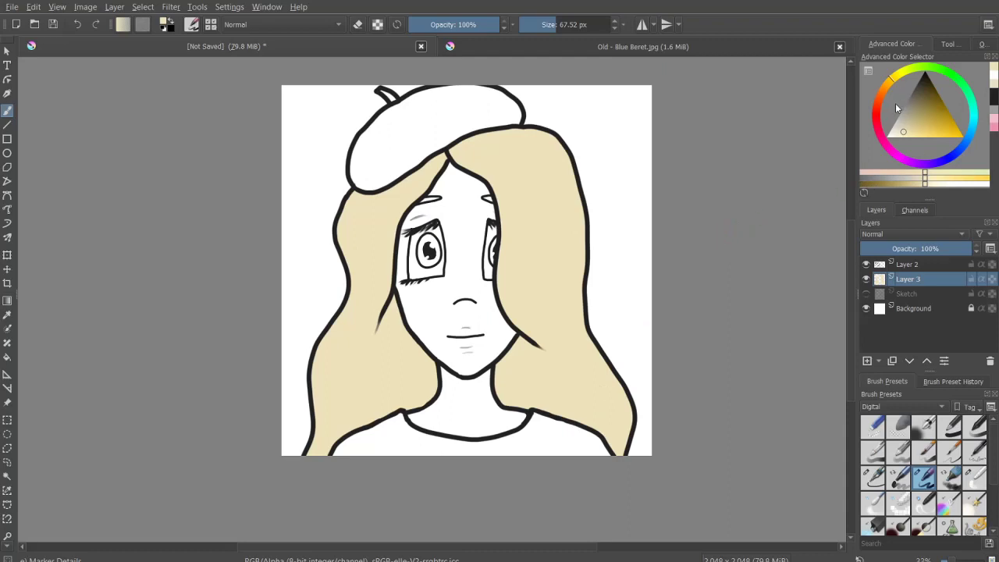
Step: Add a new layer for the beret and pick a blue-violet colour
click(869, 362)
click(953, 162)
click(918, 114)
Step: Colour the beret blue-violet and add a new layer above Layer 4
mouse_move(367, 134)
mouse_down()
mouse_move(418, 106)
mouse_move(457, 124)
mouse_move(383, 182)
mouse_move(356, 156)
mouse_move(364, 137)
mouse_move(359, 173)
mouse_up()
mouse_move(493, 115)
mouse_down()
mouse_move(441, 140)
mouse_move(449, 100)
mouse_move(499, 90)
mouse_move(519, 109)
mouse_up()
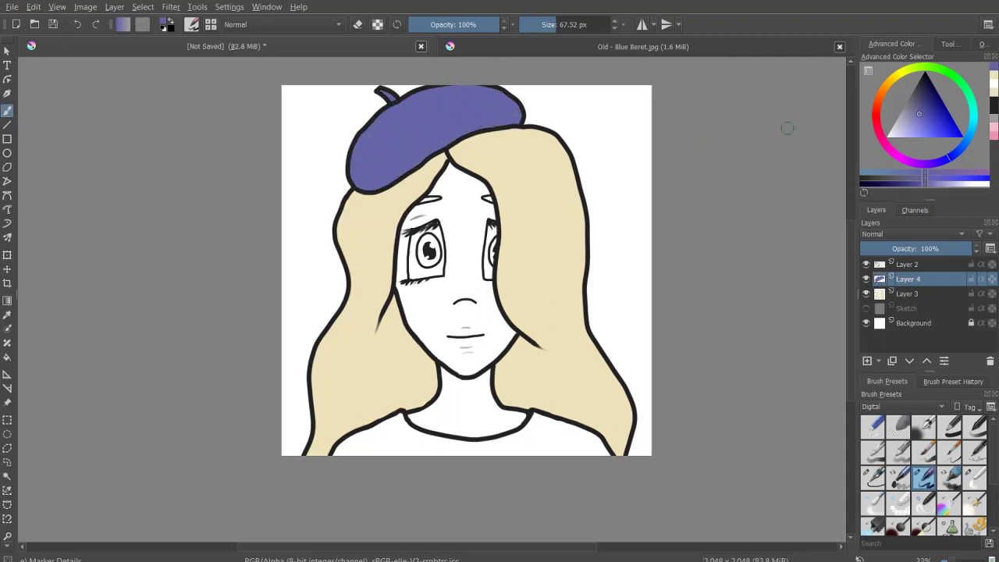
click(866, 360)
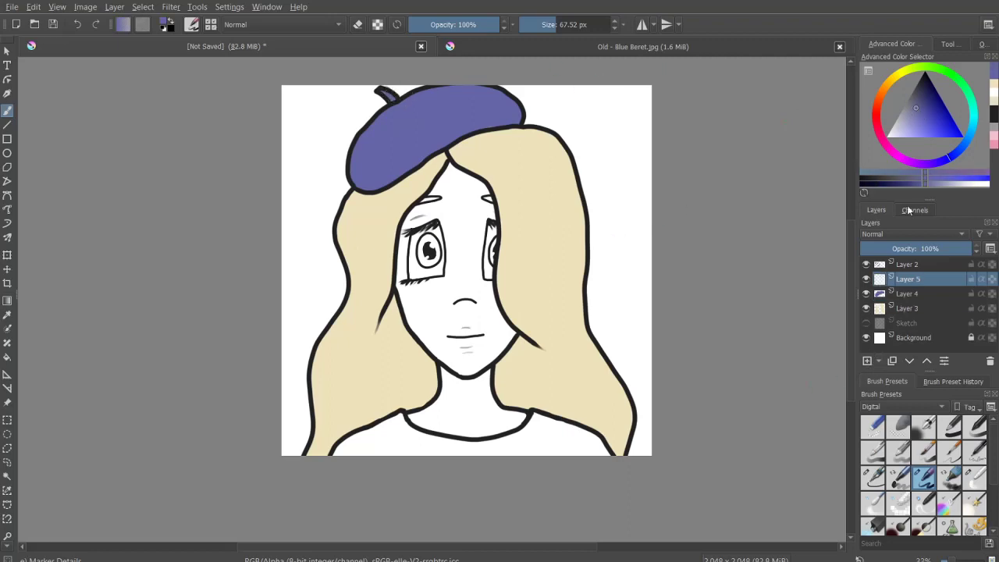
Step: Paint a pale skin tone over forehead, cheeks, chin and neck, then add Layer 6
click(898, 134)
click(881, 88)
drag(882, 87, 875, 93)
mouse_move(453, 206)
mouse_down()
mouse_move(437, 190)
mouse_move(484, 211)
mouse_move(465, 245)
mouse_move(415, 218)
mouse_move(400, 268)
mouse_move(421, 334)
mouse_up()
click(892, 136)
drag(413, 265, 460, 336)
drag(452, 242, 492, 331)
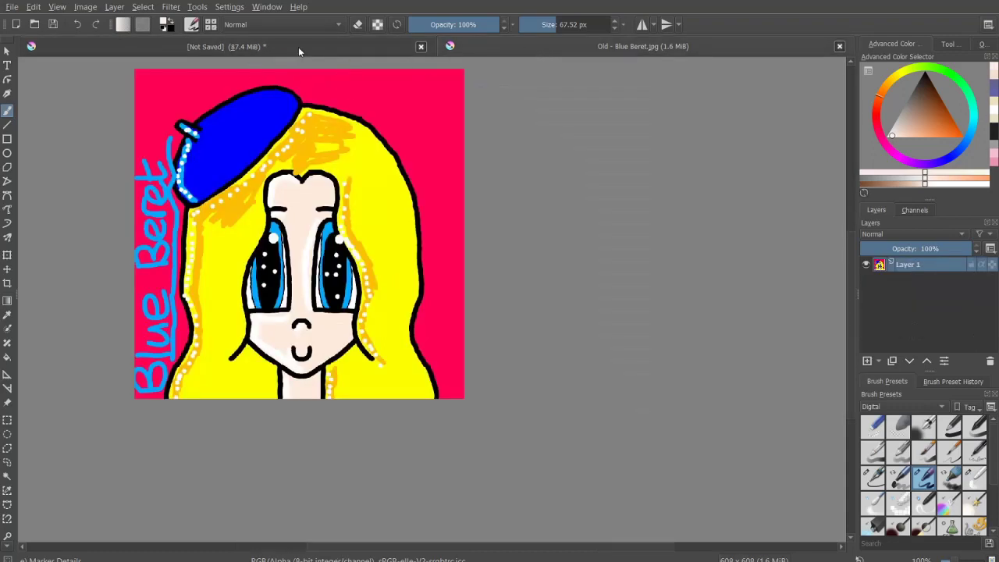
mouse_move(323, 376)
mouse_down()
mouse_move(292, 351)
mouse_move(328, 422)
mouse_move(295, 400)
mouse_move(281, 422)
mouse_move(304, 429)
mouse_move(370, 418)
mouse_up()
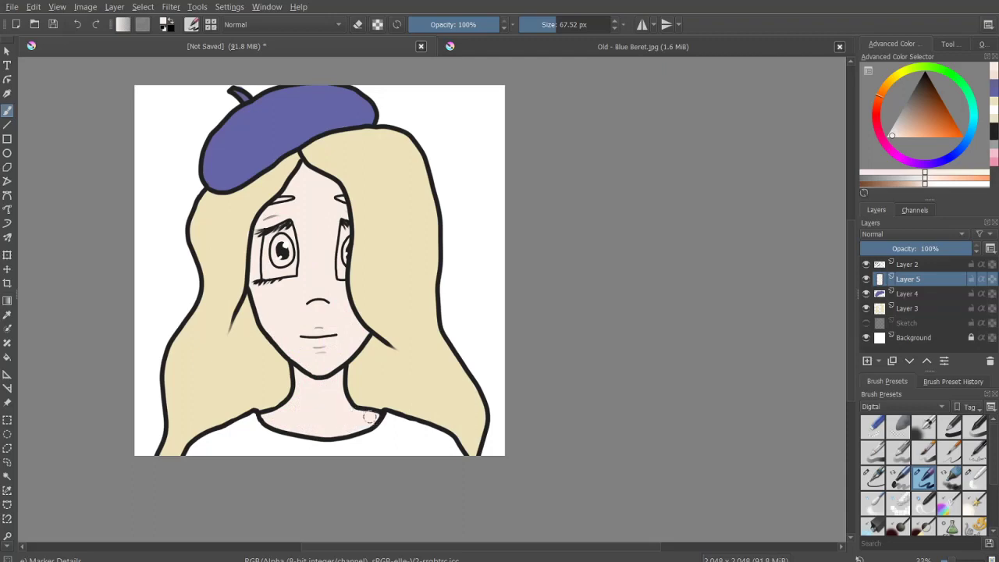
key(Insert)
scroll(277, 242, up, 1)
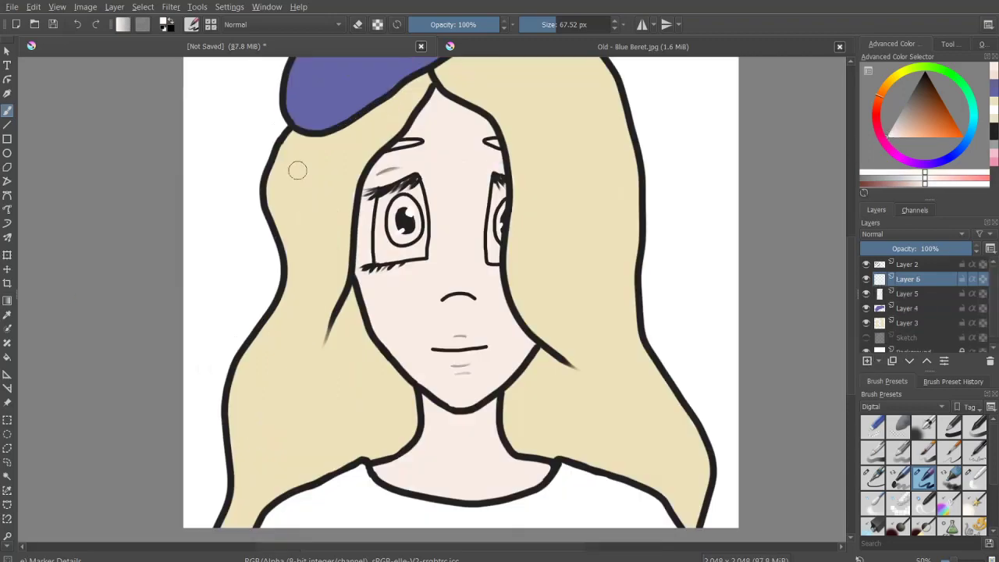
Step: Paint the white of the left eye, then select Layer 3 with a brush of about 24 px
scroll(277, 242, up, 2)
mouse_move(283, 243)
mouse_down()
mouse_move(339, 234)
mouse_move(330, 319)
mouse_move(270, 305)
mouse_up()
click(908, 323)
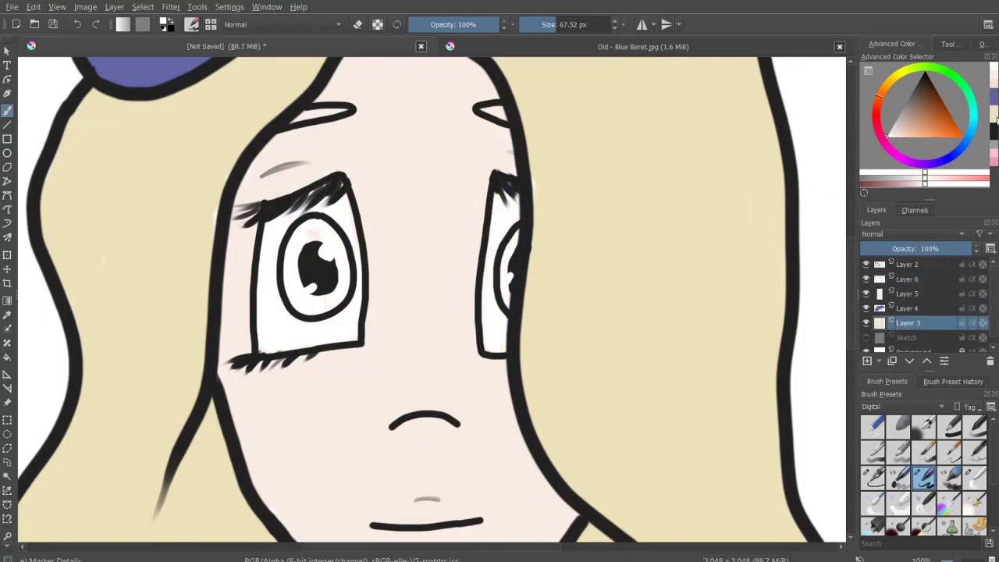
ctrl+click(680, 310)
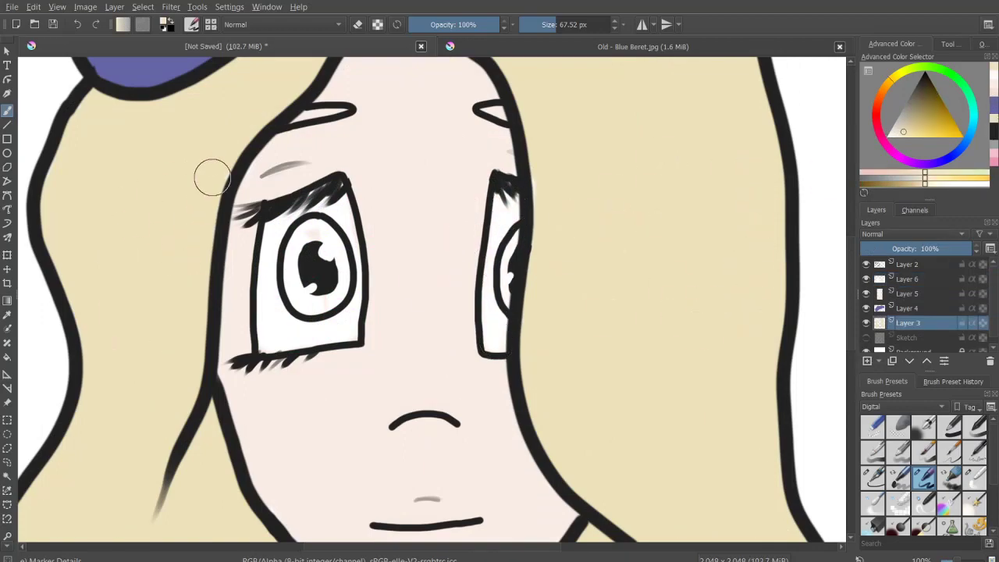
shift+drag(381, 91, 343, 92)
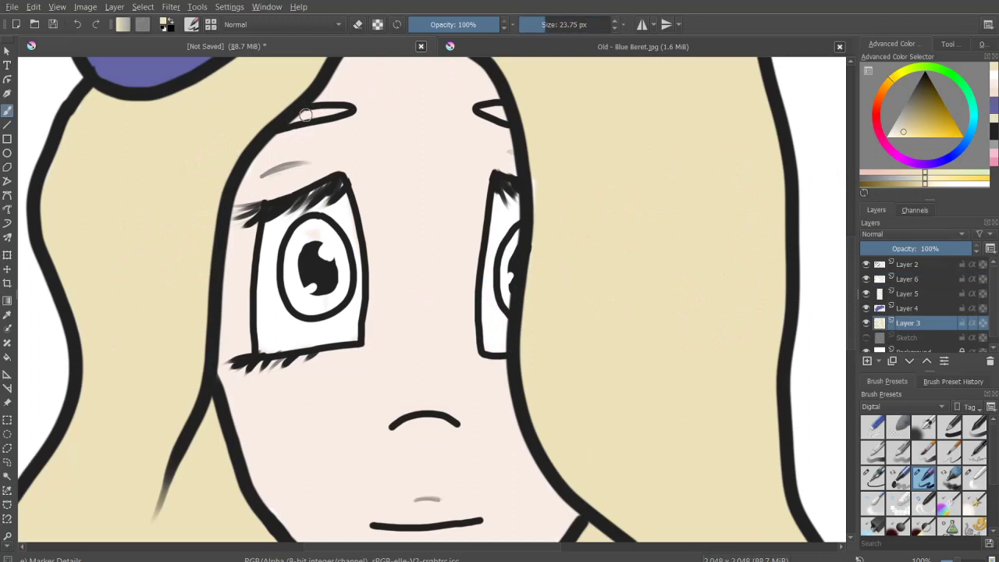
Step: Move Layer 3 just below Layer 2 and erase pale streaks on eyelid, forehead and beret
drag(885, 320, 890, 275)
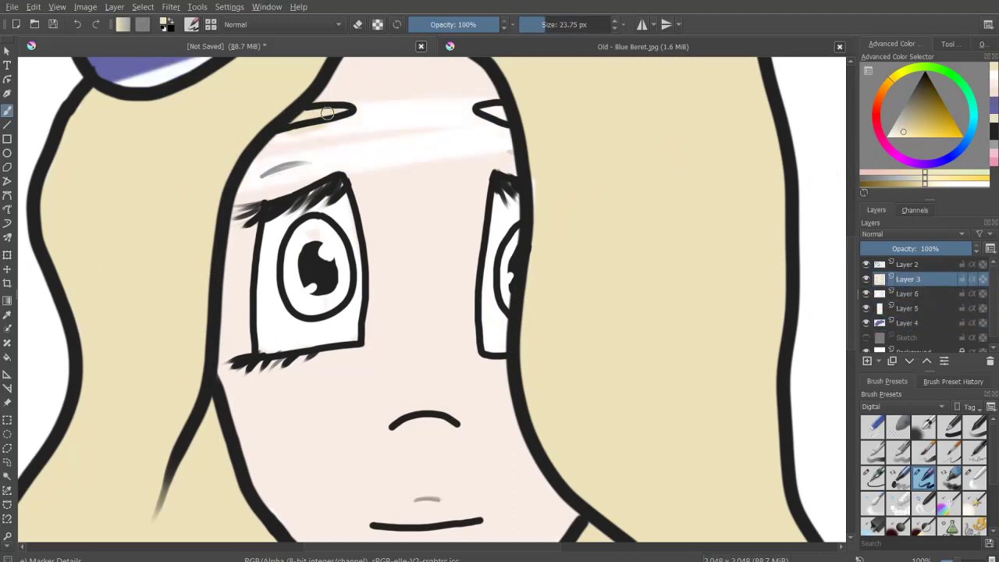
key(e)
mouse_move(391, 92)
mouse_down()
mouse_move(270, 151)
mouse_move(335, 169)
mouse_up()
mouse_move(403, 109)
mouse_down()
mouse_move(453, 154)
mouse_move(497, 121)
mouse_move(527, 141)
mouse_up()
key(minus)
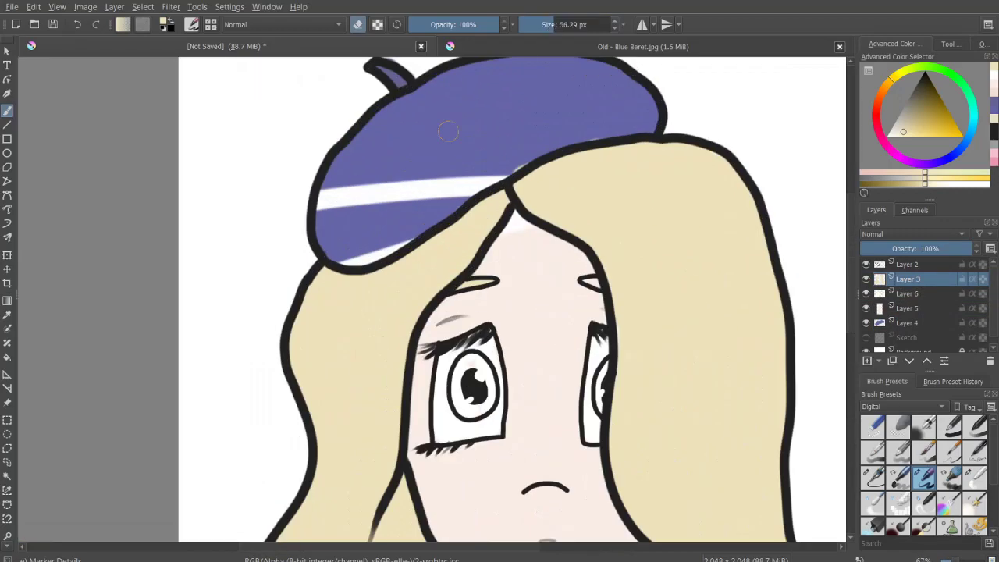
drag(413, 187, 312, 219)
key(minus)
key(minus)
key(minus)
key(plus)
key(plus)
key(plus)
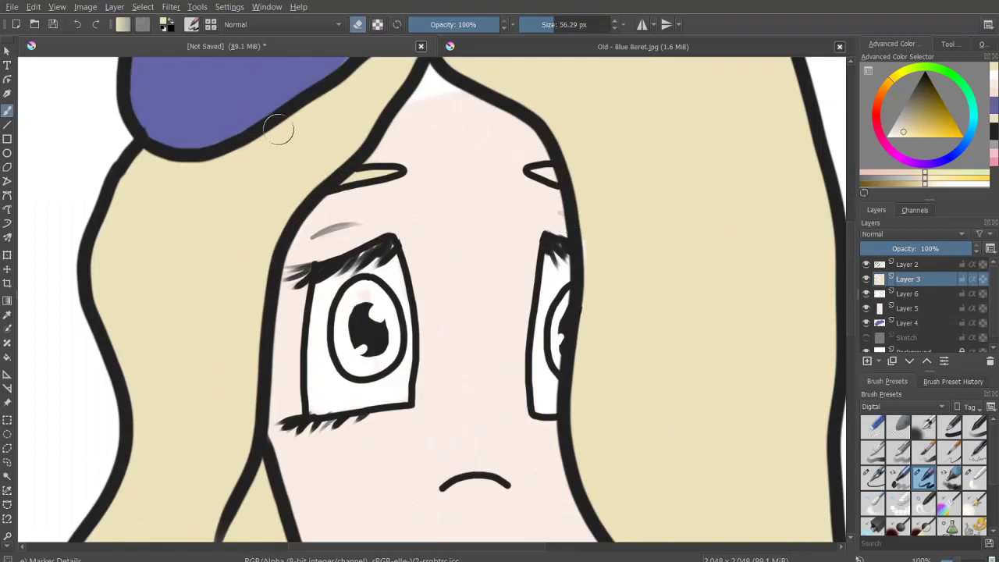
key(e)
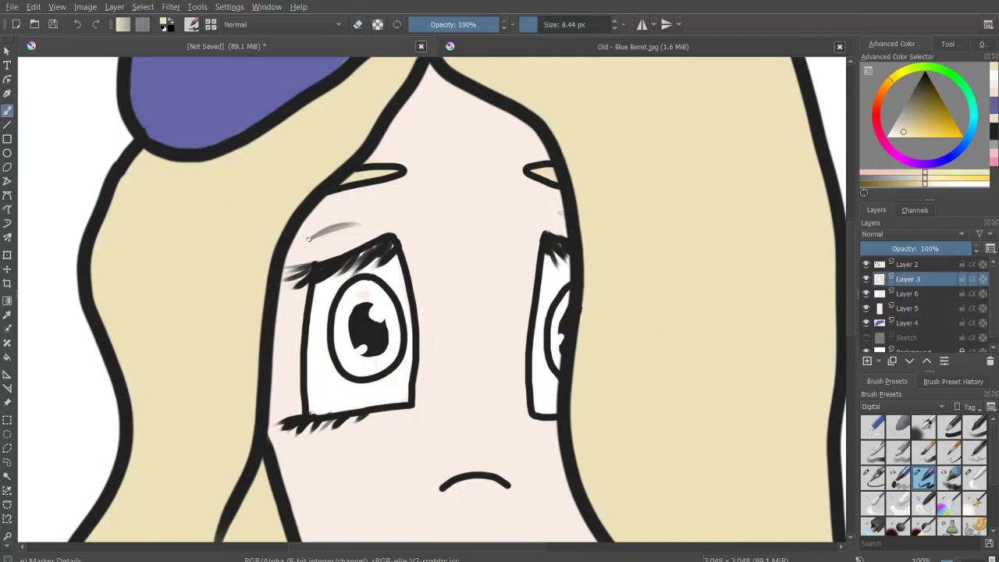
Step: Fill both irises with purple and a lighter blue-purple shade
ctrl+click(411, 277)
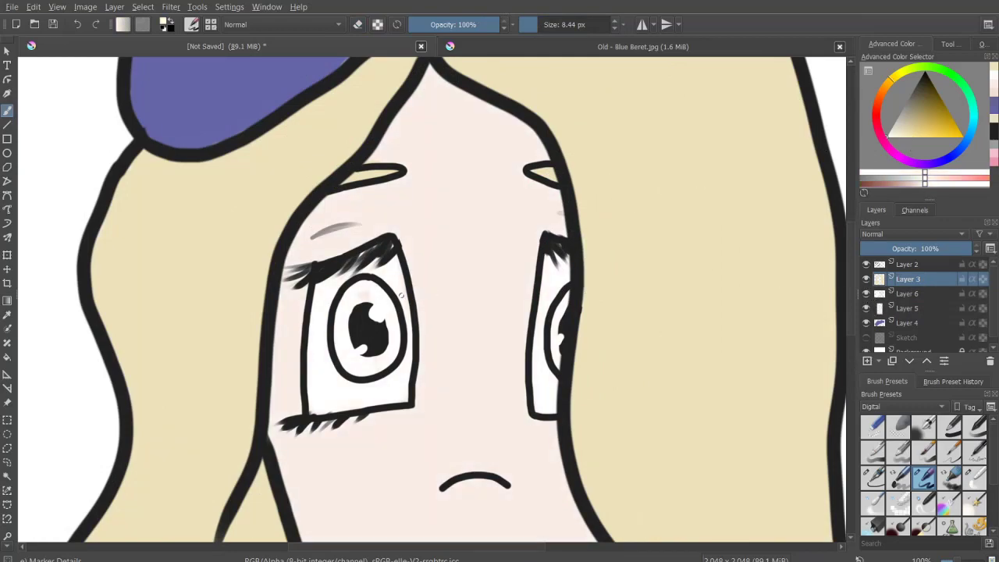
click(996, 109)
mouse_move(351, 359)
mouse_down()
mouse_move(340, 308)
mouse_move(363, 289)
mouse_move(371, 300)
mouse_move(347, 289)
mouse_move(340, 301)
mouse_move(383, 285)
mouse_move(394, 321)
mouse_move(382, 363)
mouse_move(347, 375)
mouse_up()
click(915, 120)
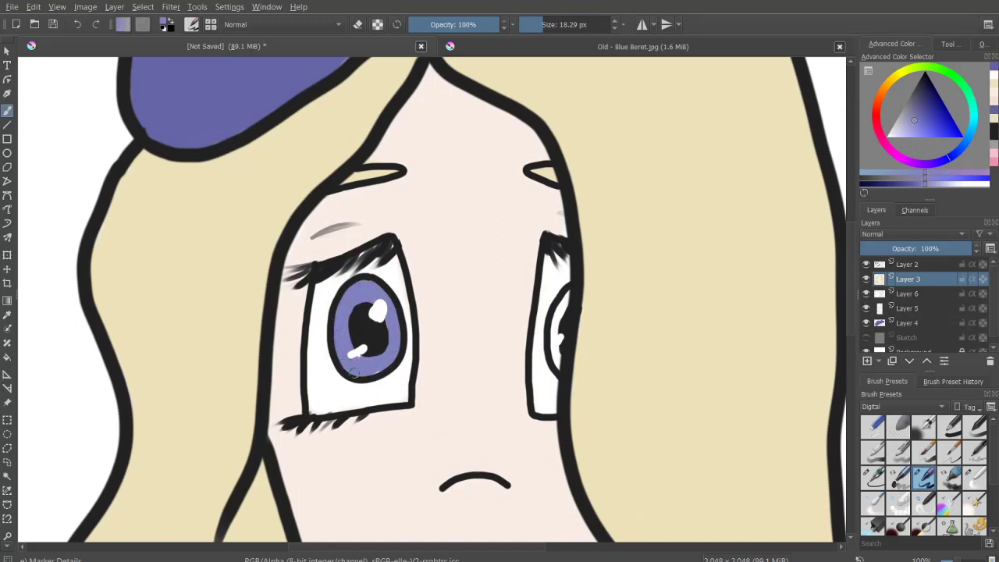
drag(563, 301, 556, 366)
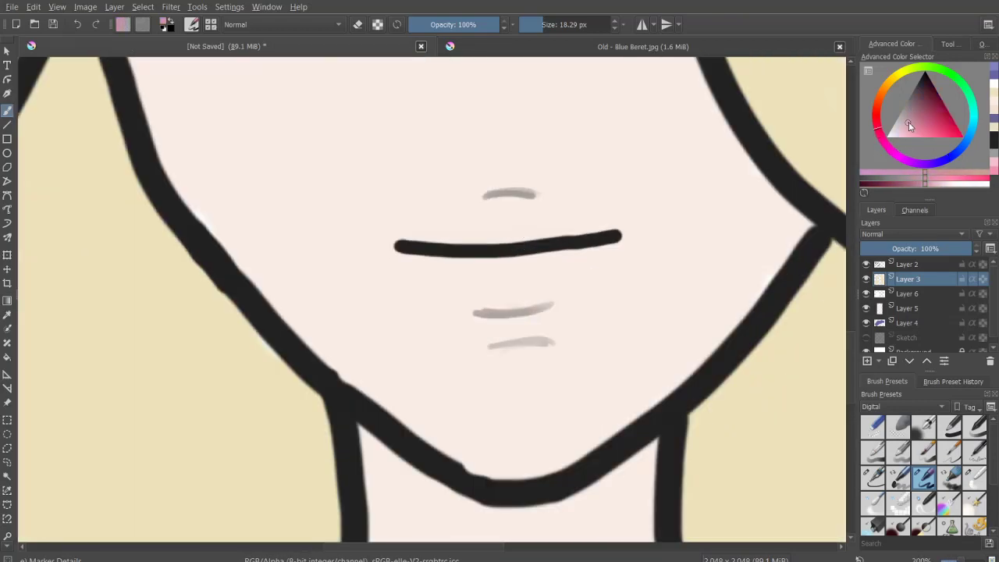
Step: Paint the upper and lower lips pink
mouse_move(469, 228)
mouse_down()
mouse_move(513, 223)
mouse_move(406, 238)
mouse_move(501, 205)
mouse_up()
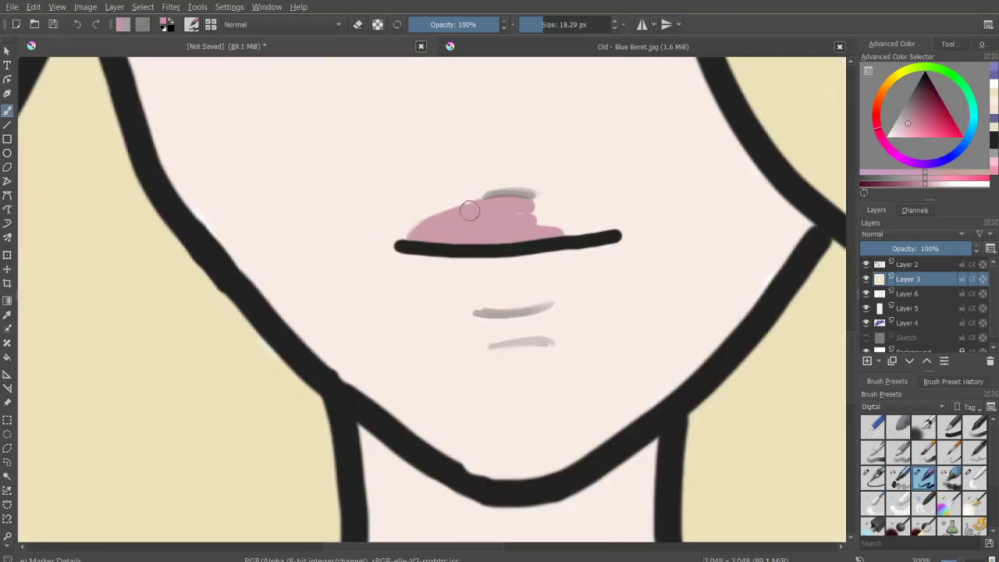
mouse_move(430, 223)
mouse_down()
mouse_move(578, 227)
mouse_move(536, 207)
mouse_move(585, 226)
mouse_up()
mouse_move(407, 253)
mouse_down()
mouse_move(450, 270)
mouse_move(573, 259)
mouse_move(430, 269)
mouse_move(507, 296)
mouse_move(421, 279)
mouse_move(473, 303)
mouse_move(576, 283)
mouse_move(591, 263)
mouse_up()
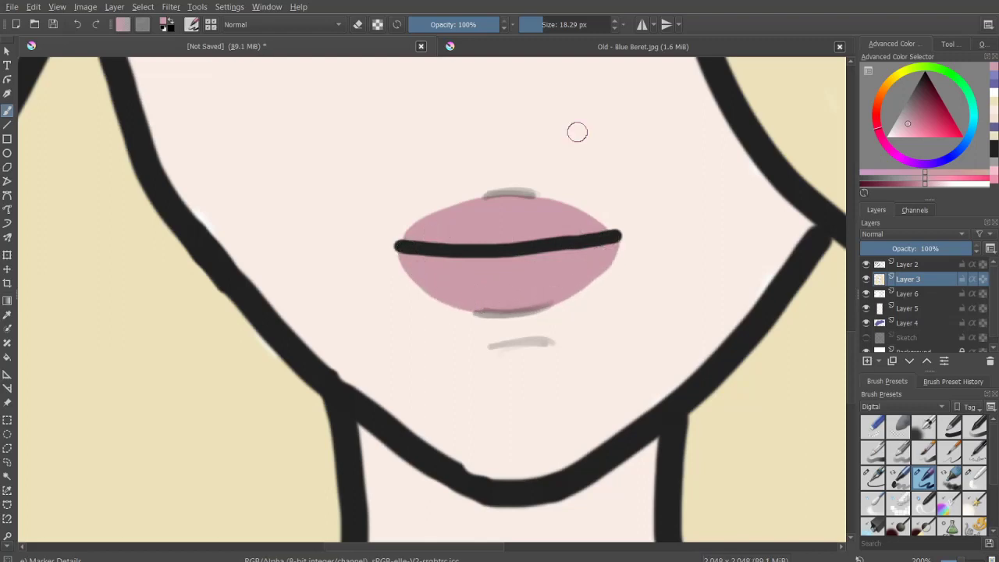
scroll(633, 213, down, 10)
scroll(633, 214, up, 6)
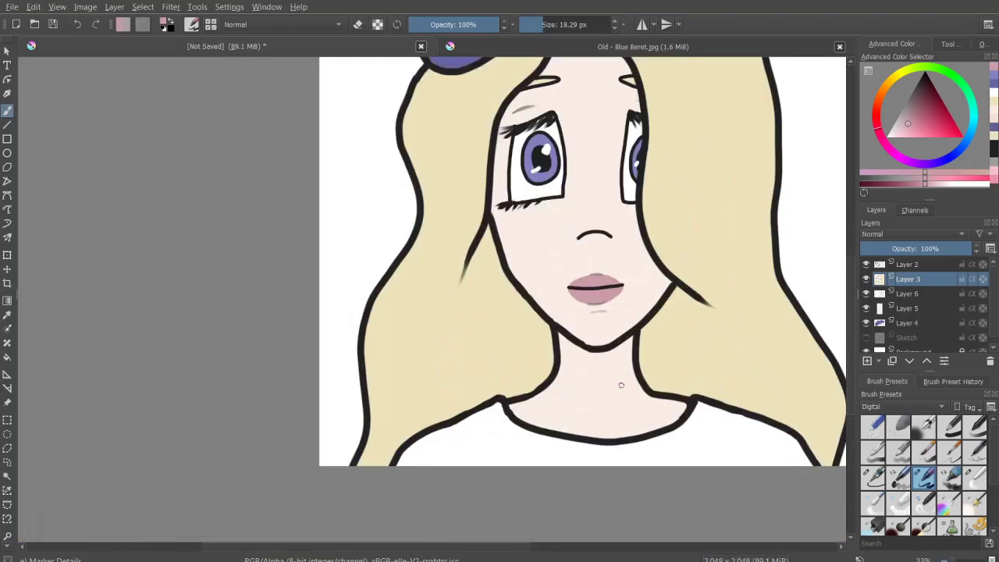
scroll(546, 234, up, 1)
Step: On Layer 4, paint a dark stripe across the shirt with a large brush preset
mouse_move(357, 455)
mouse_down()
mouse_move(413, 458)
mouse_move(273, 459)
mouse_move(536, 461)
mouse_up()
key(ctrl+z)
click(908, 322)
key(ctrl+z)
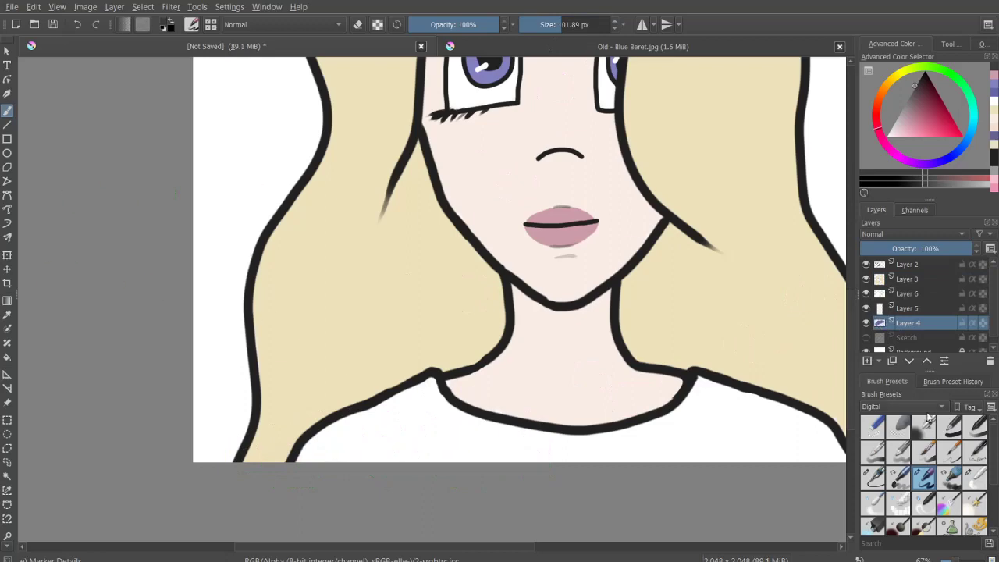
click(949, 426)
drag(310, 470, 828, 478)
scroll(780, 478, down, 5)
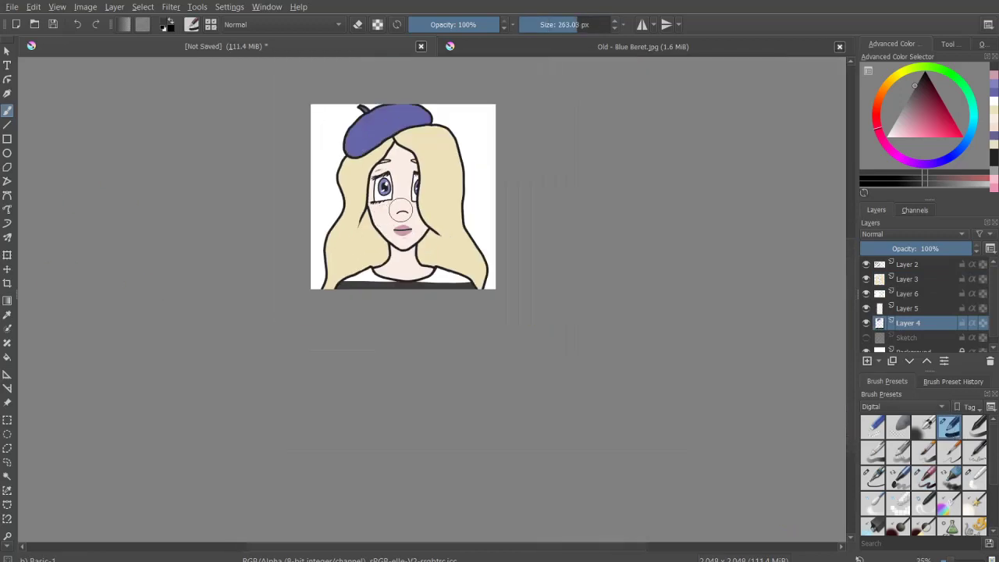
scroll(477, 433, up, 2)
scroll(477, 434, up, 2)
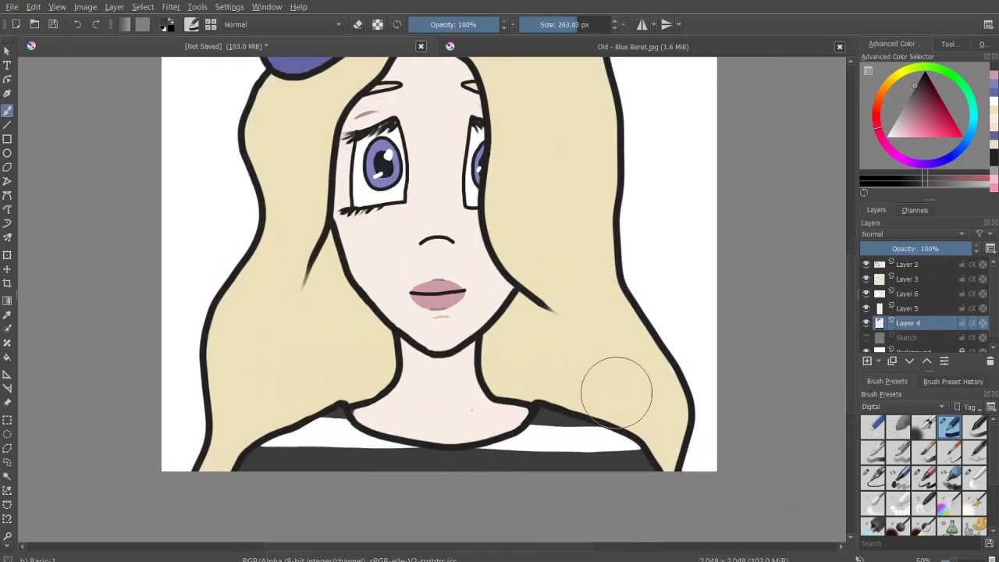
scroll(624, 254, down, 1)
scroll(479, 257, up, 5)
scroll(508, 223, down, 2)
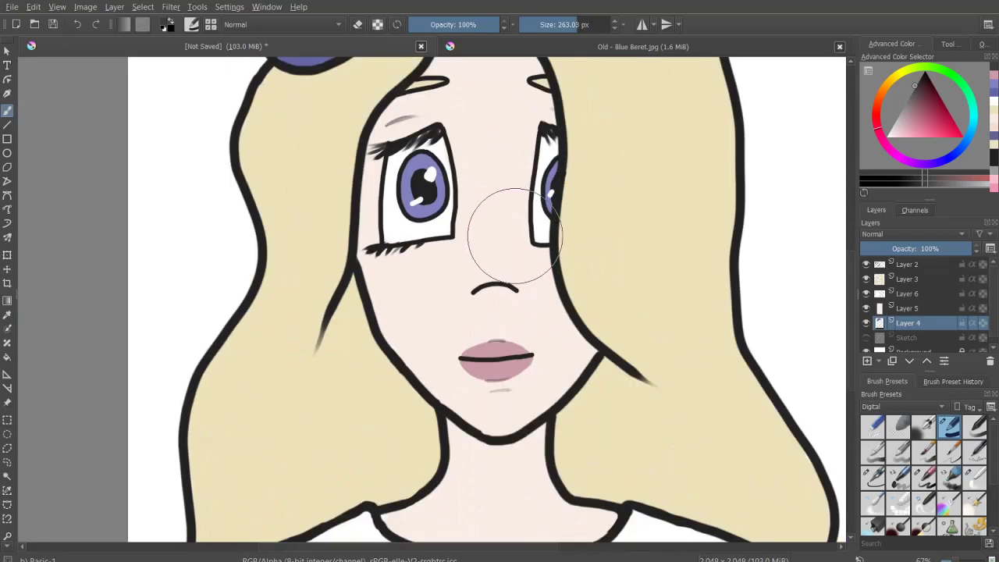
scroll(508, 234, down, 2)
Step: Add a new layer for eye shading and shrink the brush to about 51 px
key(Insert)
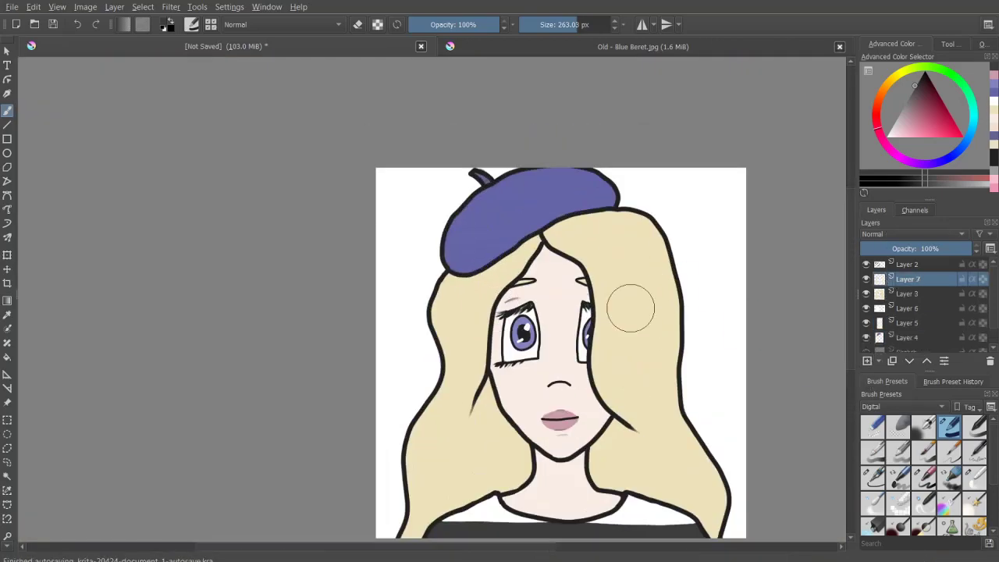
scroll(541, 331, up, 5)
key([)
key([)
key([)
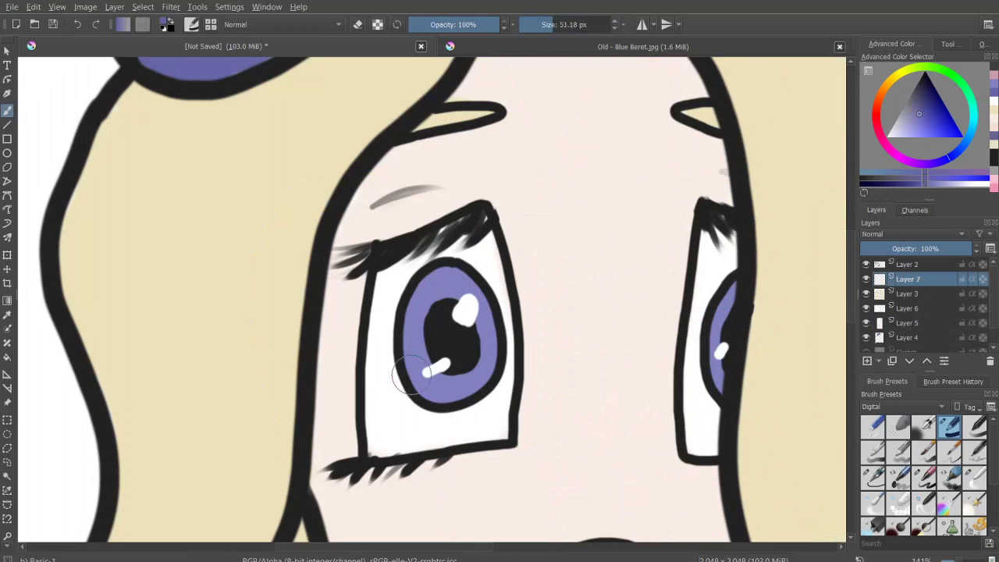
Step: Shade the eye whites light grey and the irises blue-purple, darker on top and lighter below
click(892, 125)
mouse_move(376, 281)
mouse_down()
mouse_move(451, 262)
mouse_move(438, 236)
mouse_up()
mouse_move(418, 272)
mouse_down()
mouse_move(367, 336)
mouse_move(406, 285)
mouse_up()
drag(503, 270, 463, 259)
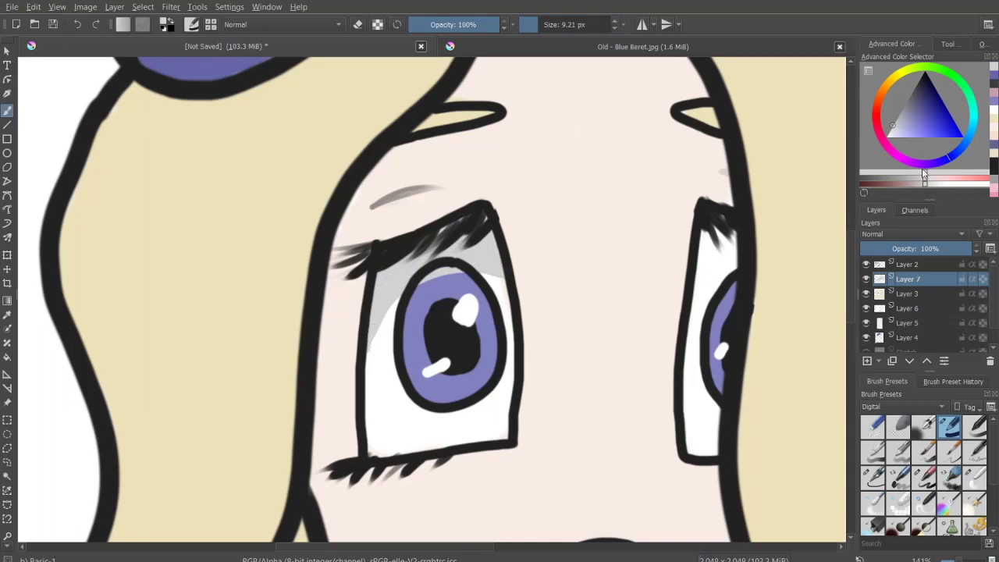
ctrl+click(402, 299)
mouse_move(472, 299)
mouse_down()
mouse_move(429, 272)
mouse_move(449, 292)
mouse_up()
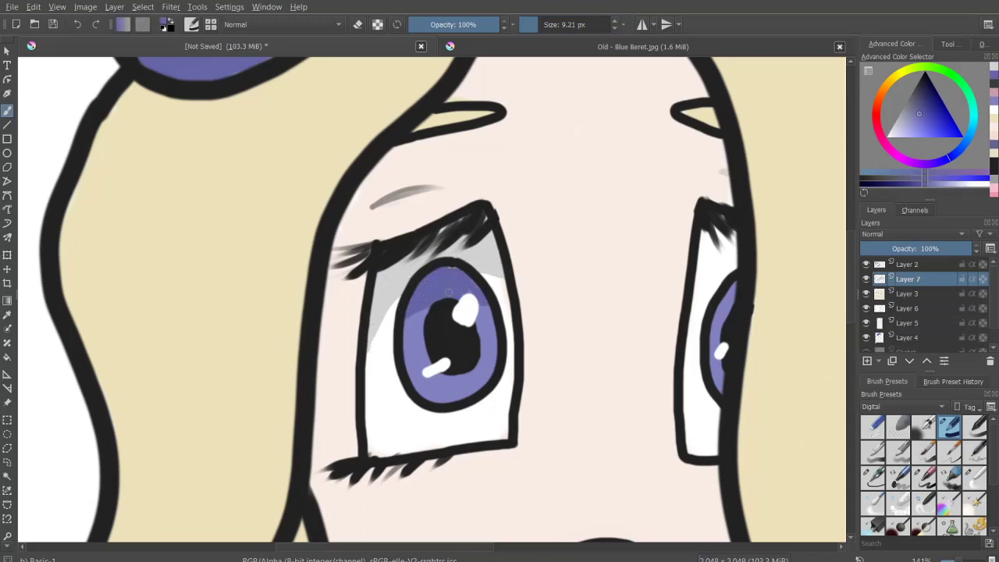
ctrl+click(482, 344)
mouse_move(437, 381)
mouse_down()
mouse_move(476, 390)
mouse_move(457, 388)
mouse_up()
Step: Cover part of the right eye's white with pink skin tone, then switch to a lighter pink
ctrl+click(812, 152)
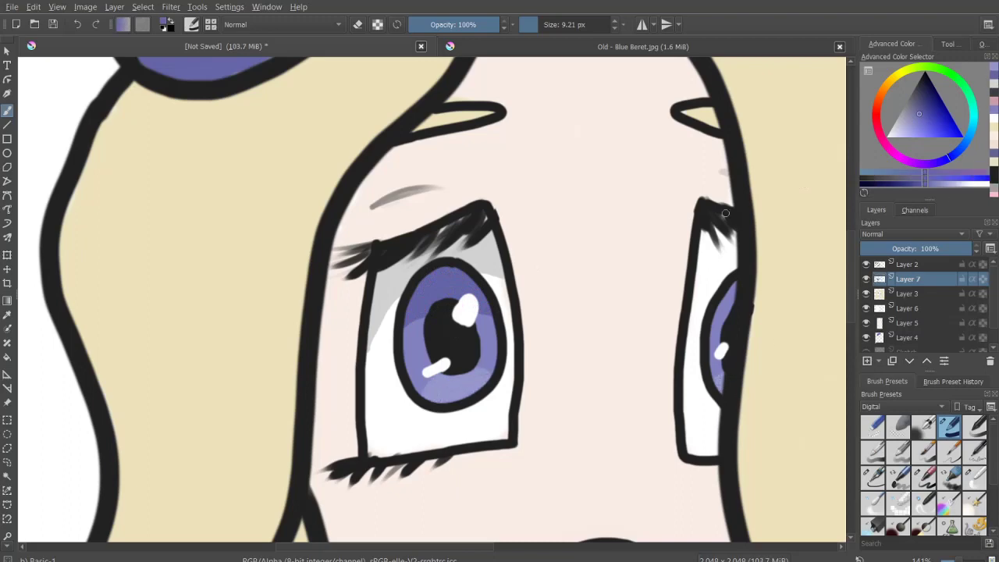
ctrl+click(669, 287)
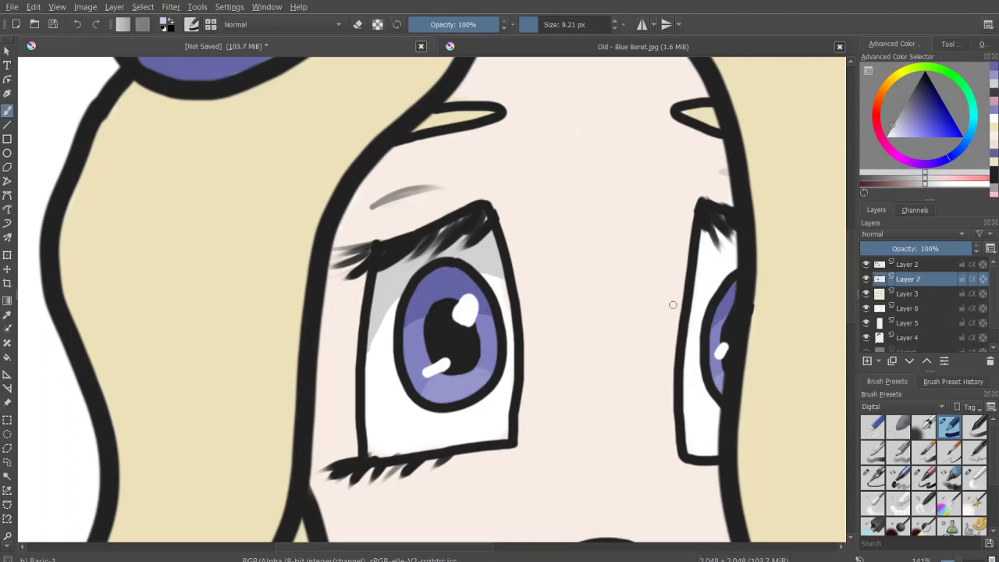
mouse_move(705, 305)
mouse_down()
mouse_move(707, 234)
mouse_move(734, 270)
mouse_up()
scroll(617, 331, down, 10)
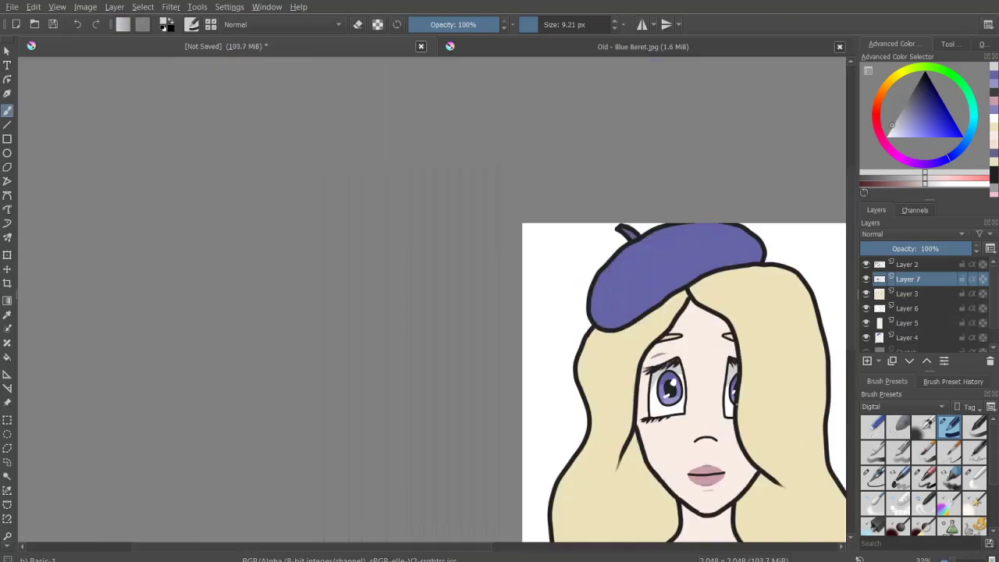
scroll(616, 332, down, 2)
scroll(587, 388, up, 5)
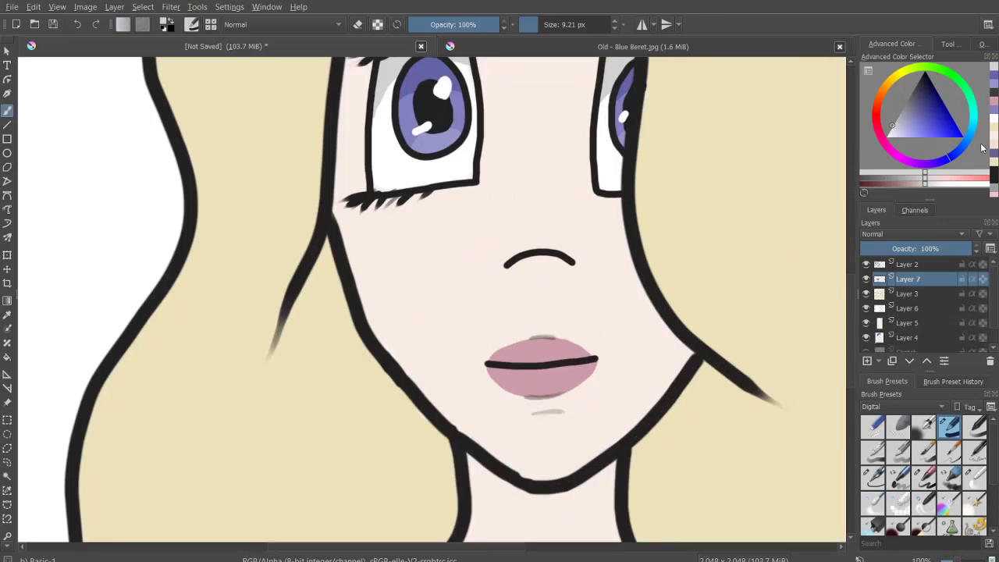
ctrl+click(710, 182)
click(898, 131)
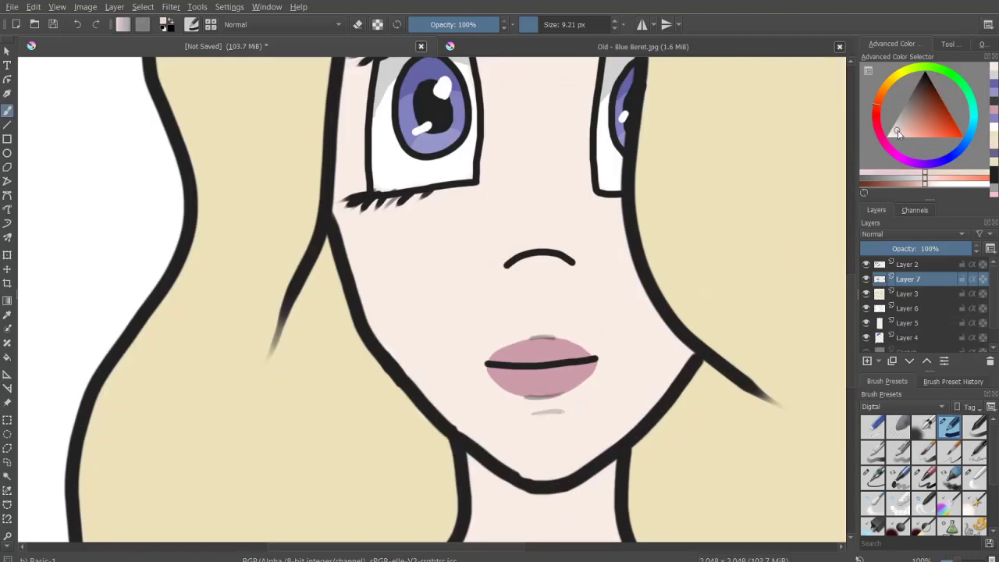
scroll(815, 333, down, 5)
mouse_move(471, 304)
mouse_down()
mouse_move(612, 307)
mouse_move(473, 323)
mouse_move(602, 312)
mouse_up()
Step: Paint pink shading along the eyebrow, above the right eye and under the lower eyelid
scroll(567, 323, down, 2)
scroll(546, 234, down, 3)
scroll(523, 207, up, 8)
mouse_move(335, 139)
mouse_down()
mouse_move(437, 113)
mouse_move(324, 164)
mouse_up()
scroll(567, 100, down, 1)
scroll(567, 101, up, 1)
drag(556, 103, 580, 90)
scroll(566, 93, down, 5)
scroll(397, 312, up, 3)
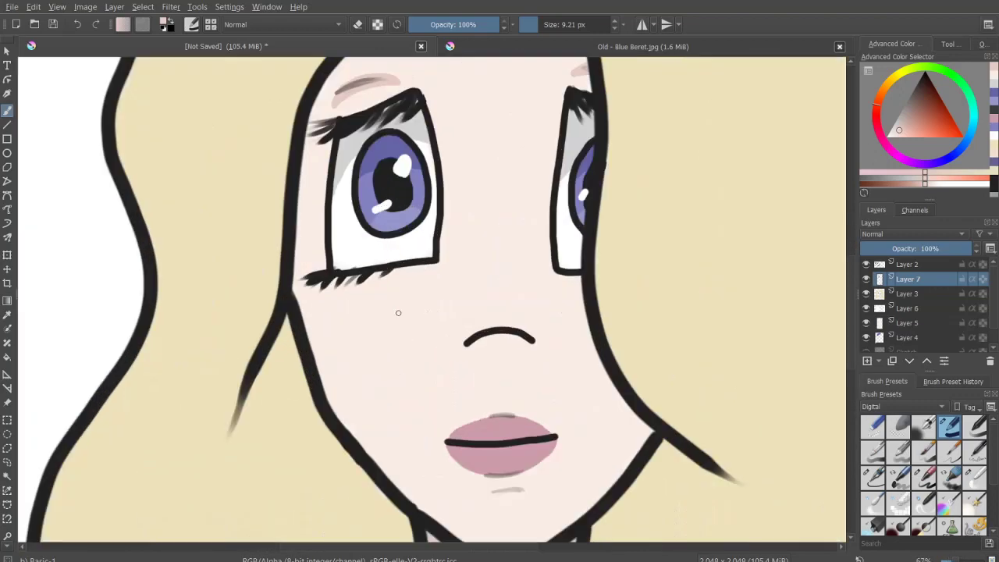
scroll(303, 245, up, 1)
drag(451, 245, 367, 258)
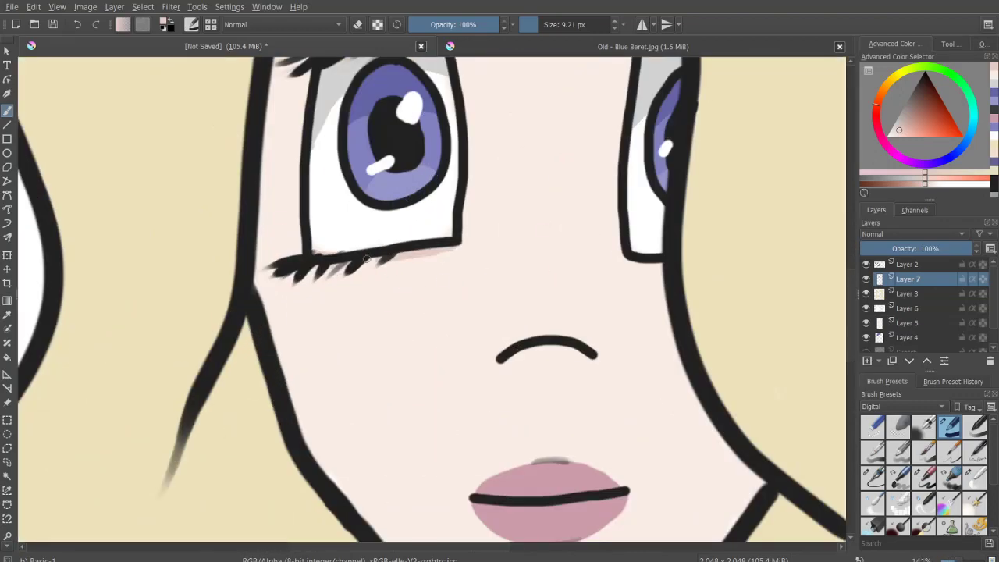
Step: Shade the top of the mouth and below the lower lip, trimming with the eraser
scroll(456, 165, down, 2)
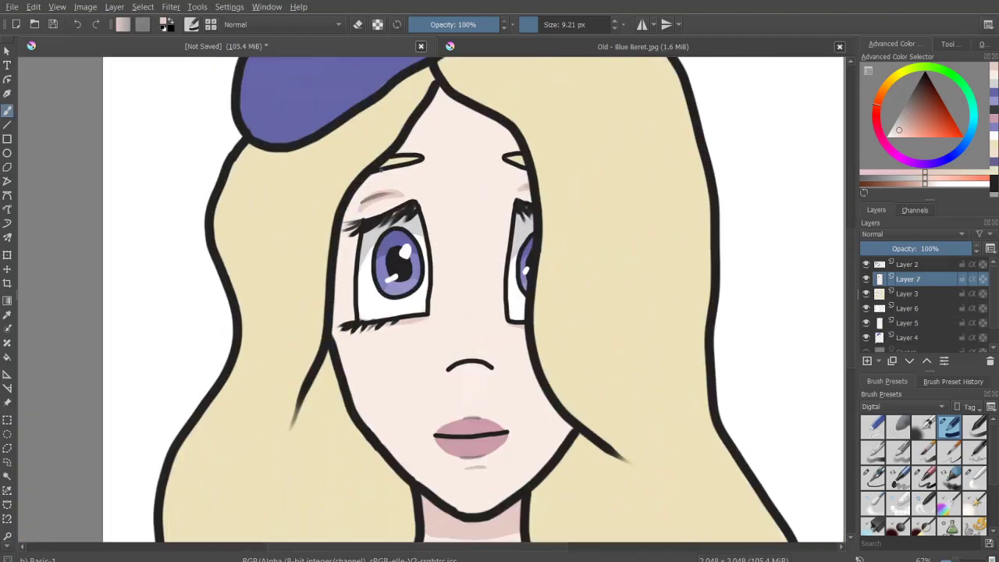
scroll(366, 260, up, 1)
scroll(668, 284, up, 2)
mouse_move(444, 365)
mouse_down()
mouse_move(557, 376)
mouse_move(430, 373)
mouse_up()
scroll(638, 86, down, 2)
scroll(588, 290, up, 2)
mouse_move(656, 285)
mouse_down()
mouse_move(598, 265)
mouse_move(560, 288)
mouse_move(581, 267)
mouse_move(602, 297)
mouse_move(669, 277)
mouse_up()
key(e)
key(e)
drag(561, 288, 593, 267)
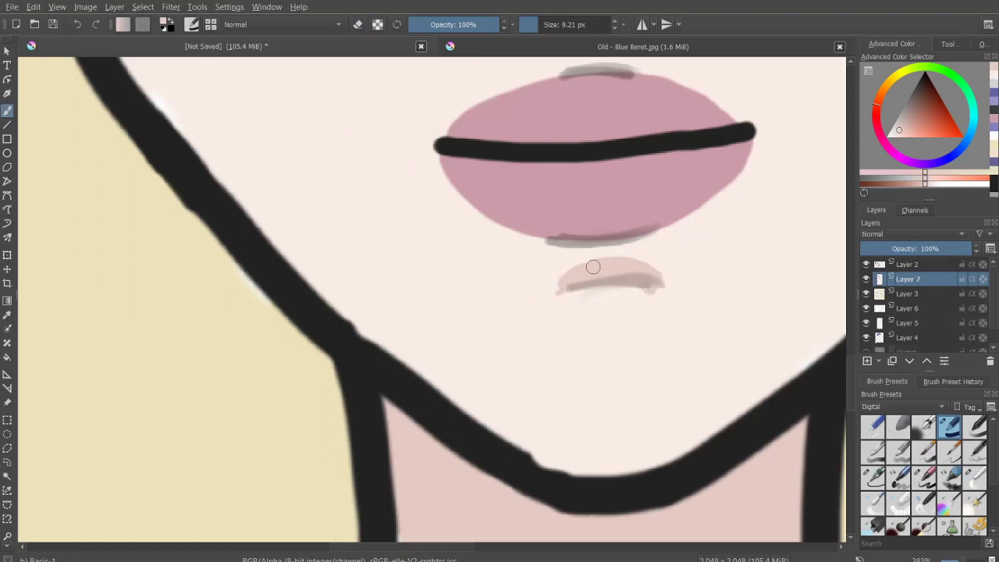
Step: Paint pink blush on both cheeks and blend it smoothly with a soft blending brush
key(2)
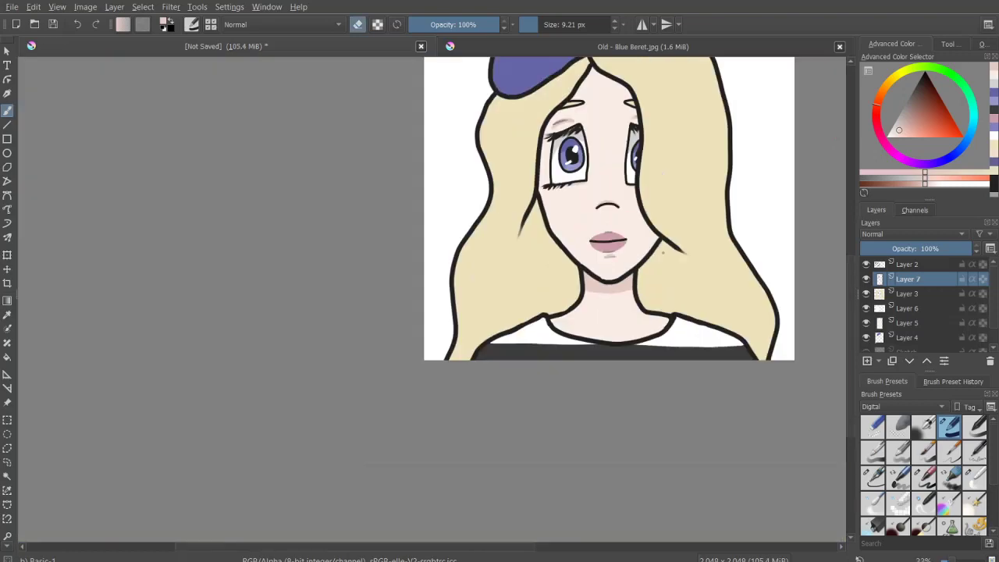
key(1)
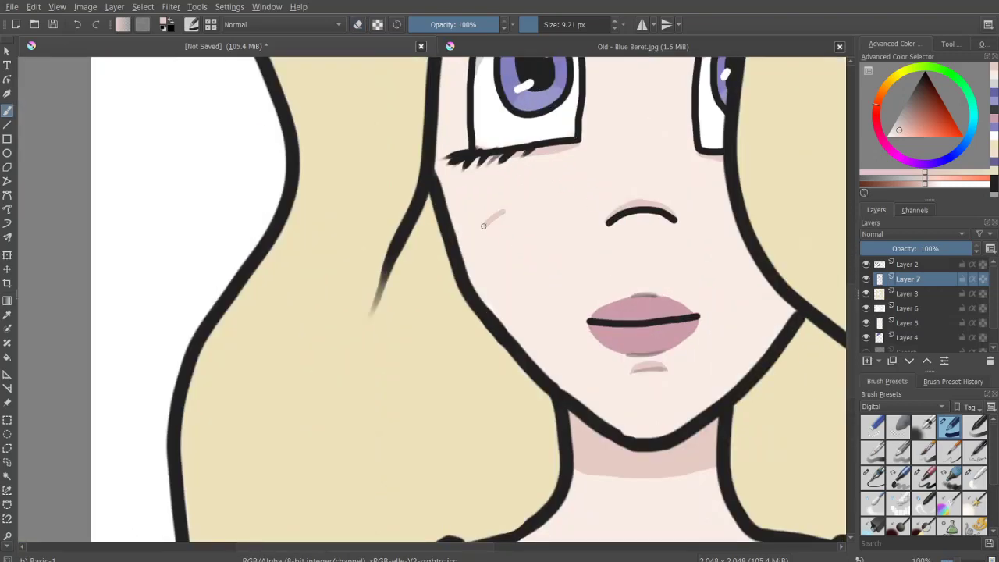
drag(501, 211, 570, 218)
drag(726, 205, 702, 223)
click(897, 504)
mouse_move(574, 215)
mouse_down()
mouse_move(542, 235)
mouse_move(552, 217)
mouse_up()
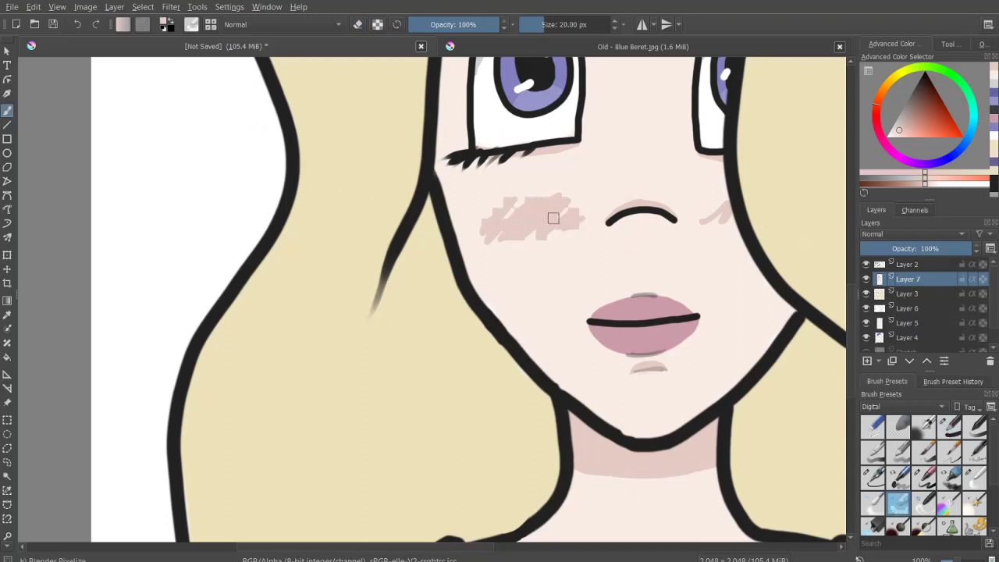
click(975, 479)
drag(546, 25, 573, 24)
mouse_move(484, 226)
mouse_down()
mouse_move(546, 196)
mouse_move(544, 230)
mouse_move(470, 224)
mouse_move(580, 199)
mouse_move(610, 179)
mouse_up()
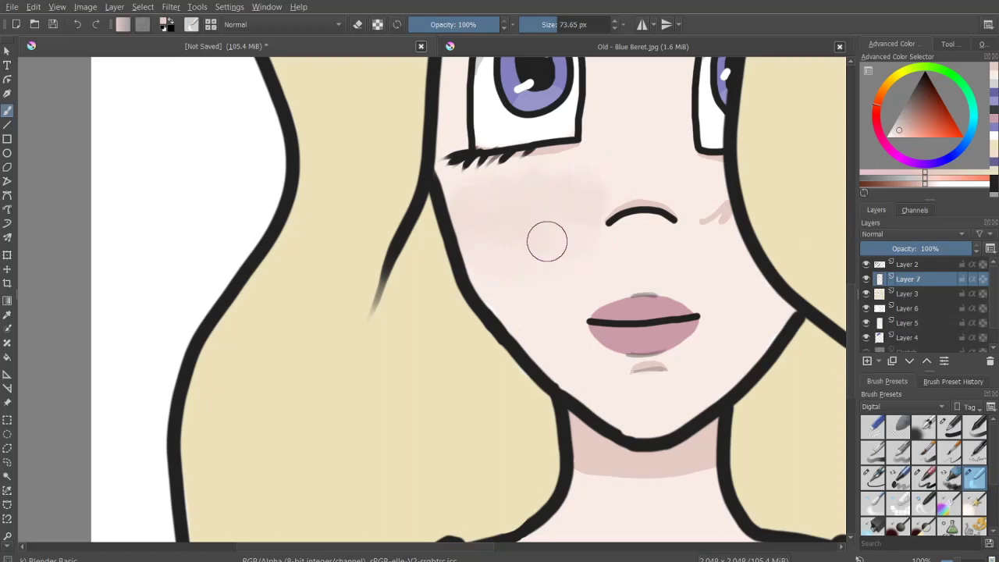
drag(568, 183, 580, 181)
Step: Shade inside the neckline with a larger brush, then erase those neck strokes
key(minus)
key(minus)
key(minus)
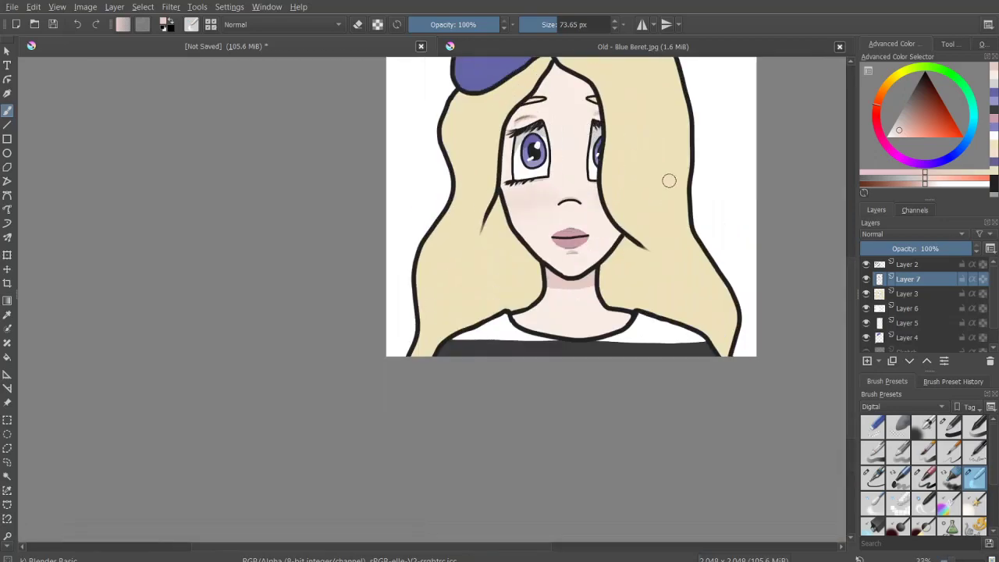
key(1)
scroll(516, 226, down, 5)
click(950, 425)
key(bracketright)
key(bracketright)
key(bracketright)
drag(328, 234, 367, 273)
key(ctrl+z)
drag(675, 235, 612, 281)
mouse_move(324, 238)
mouse_down()
mouse_move(337, 252)
mouse_move(564, 289)
mouse_move(645, 239)
mouse_move(616, 273)
mouse_up()
key(e)
mouse_move(382, 257)
mouse_down()
mouse_move(491, 279)
mouse_move(656, 242)
mouse_up()
Step: Compare against the Old - Blue Beret.jpg reference, then shade the left hairline edge
scroll(656, 234, down, 2)
scroll(656, 168, down, 3)
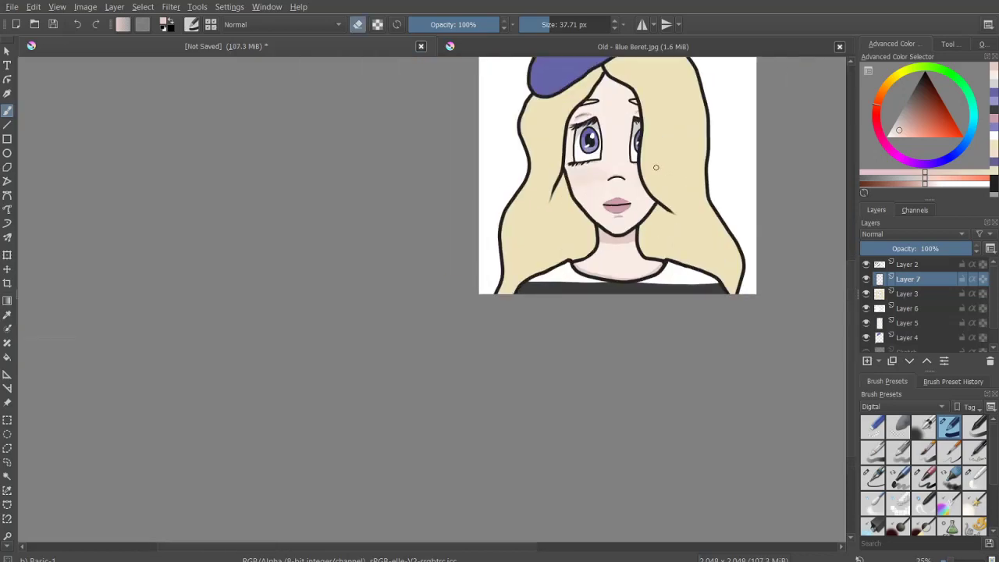
click(522, 47)
click(247, 47)
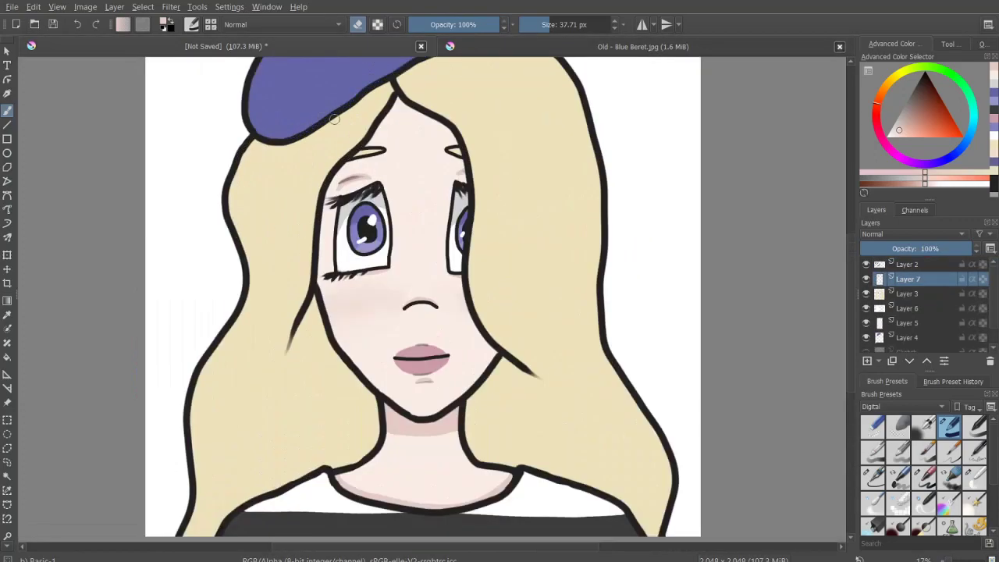
scroll(358, 125, up, 4)
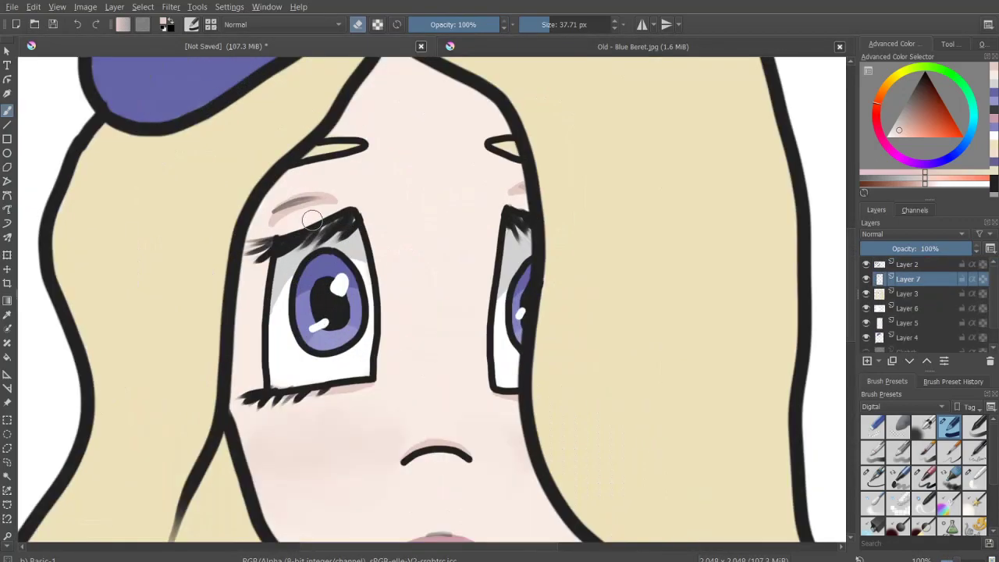
scroll(849, 257, up, 1)
click(543, 24)
drag(388, 80, 339, 168)
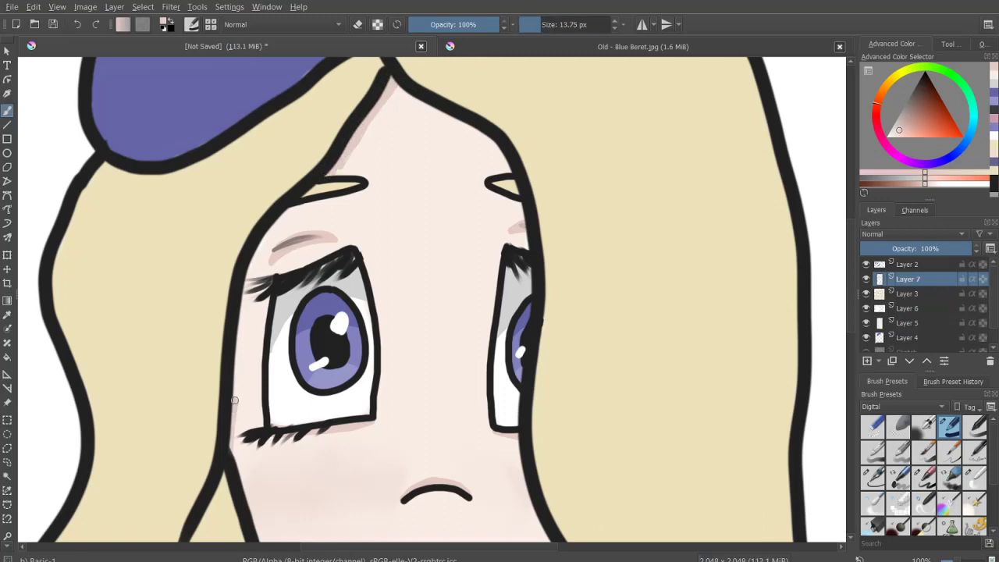
drag(234, 401, 338, 172)
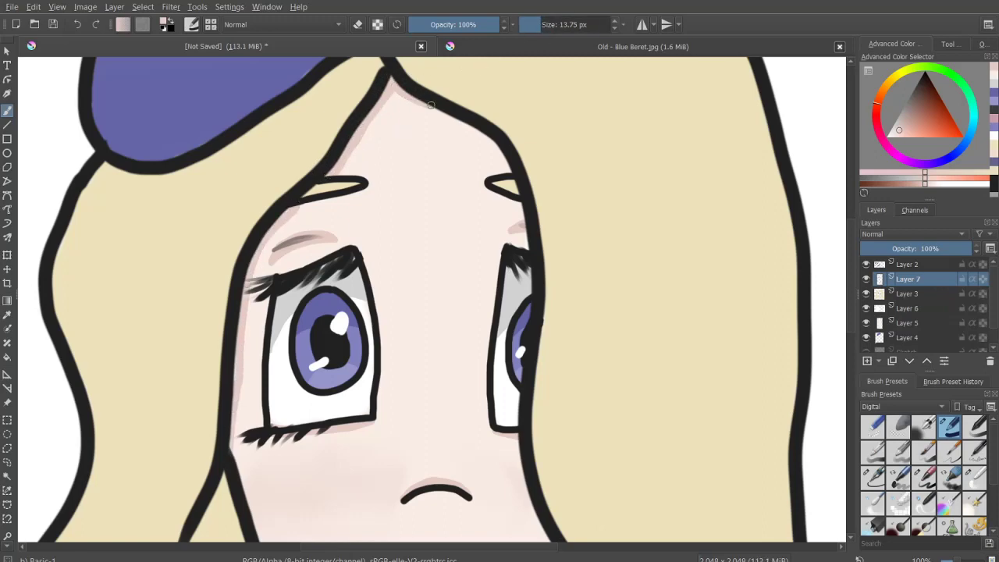
Step: Shade the right hairline edge, then add new Layer 8 above Layer 7
drag(430, 105, 501, 157)
scroll(434, 109, down, 3)
scroll(528, 125, down, 1)
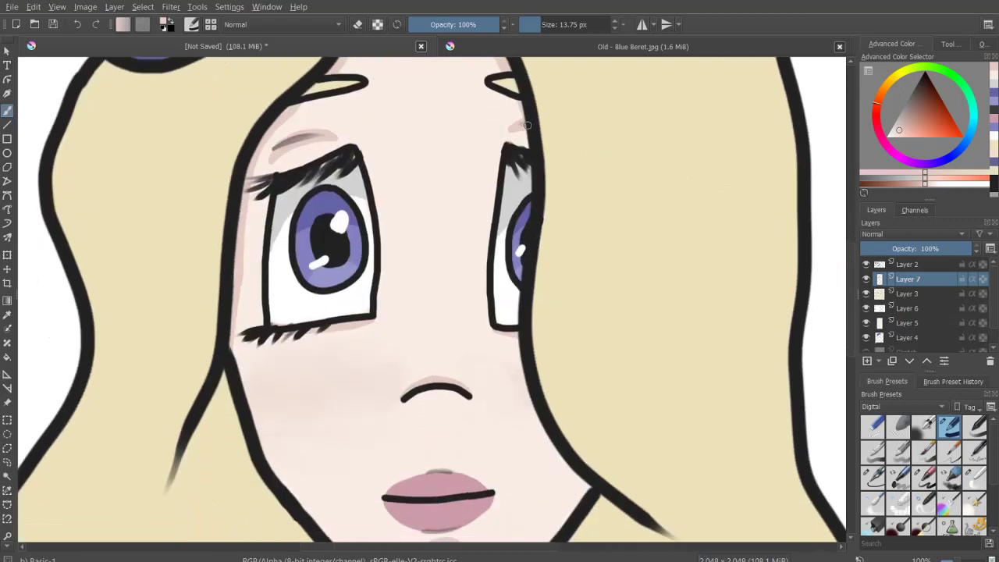
scroll(515, 281, down, 2)
drag(517, 282, 532, 363)
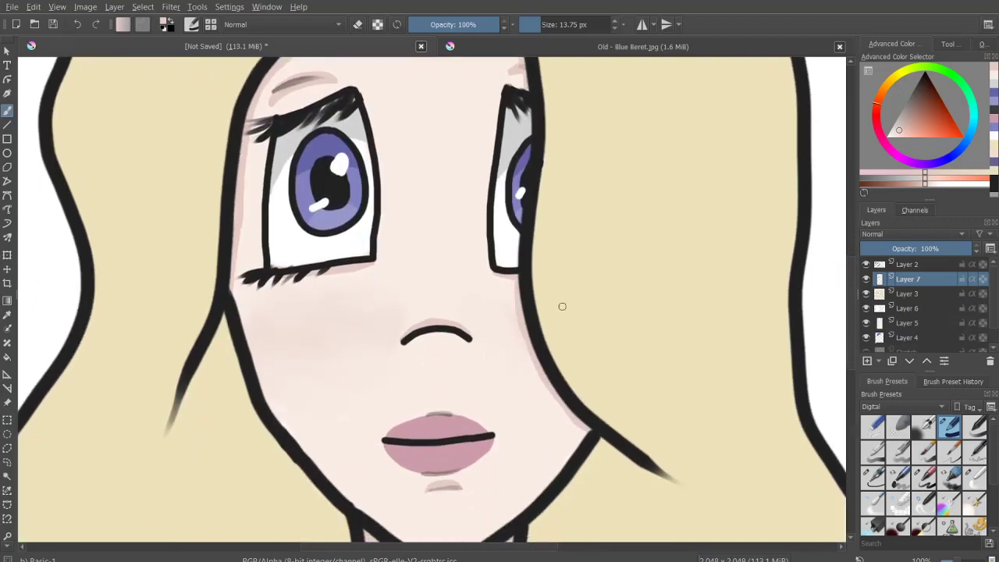
scroll(559, 315, down, 5)
scroll(578, 281, down, 2)
scroll(585, 265, up, 4)
scroll(594, 252, down, 3)
scroll(594, 252, up, 1)
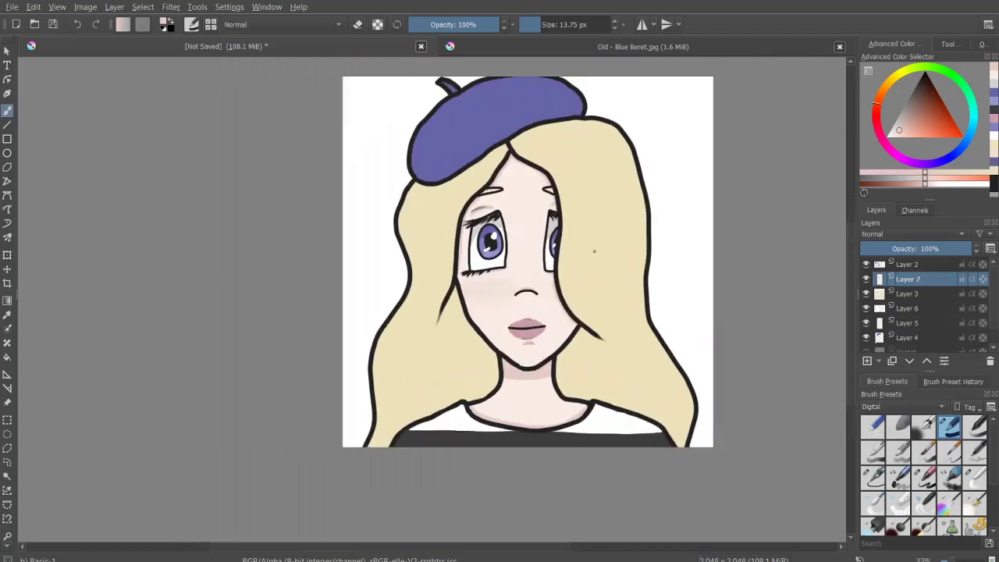
key(Insert)
ctrl+click(622, 188)
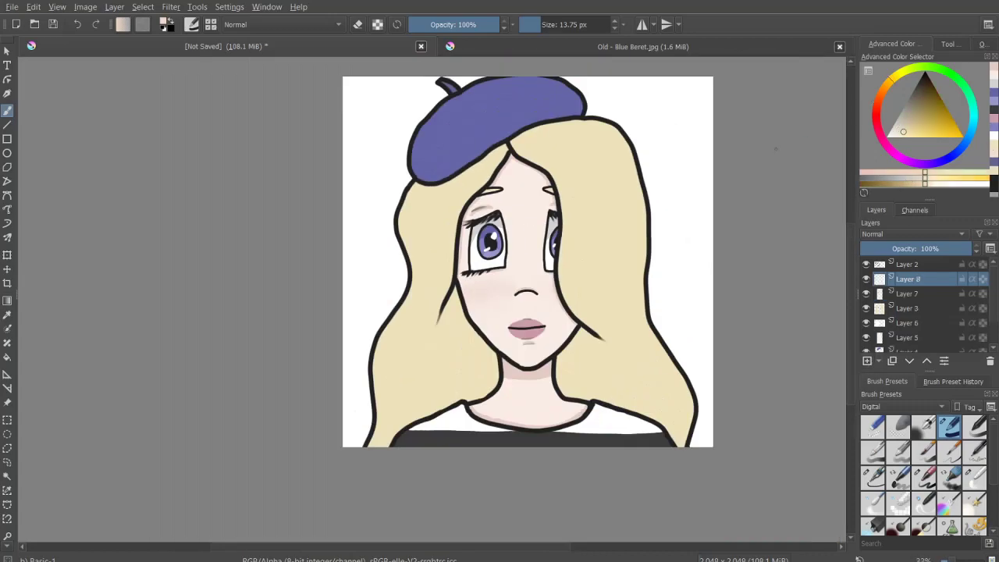
Step: Paint pale hair highlights, pick a warmer orange-beige, and redraw the left hair strand line
drag(556, 24, 586, 24)
drag(405, 238, 441, 233)
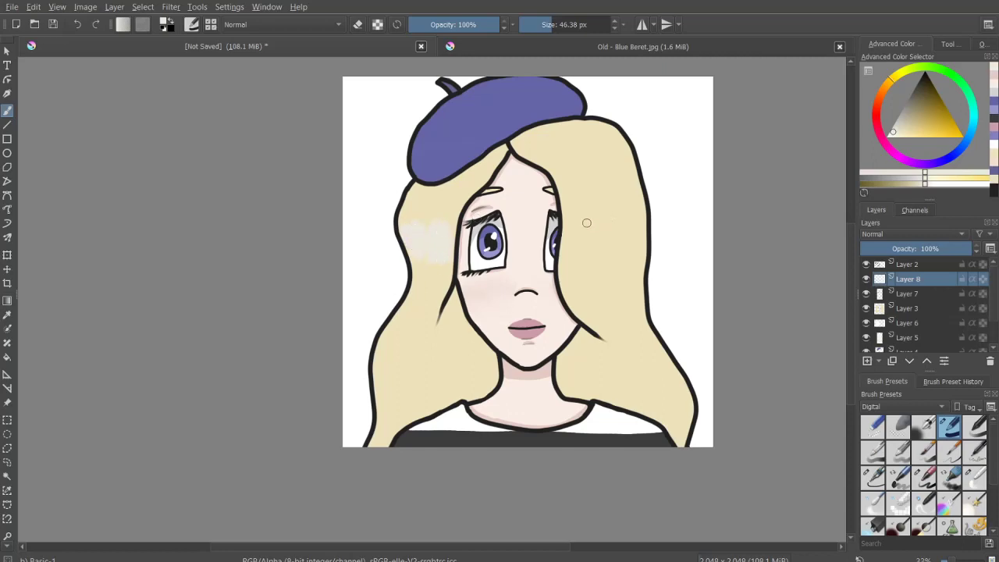
click(873, 504)
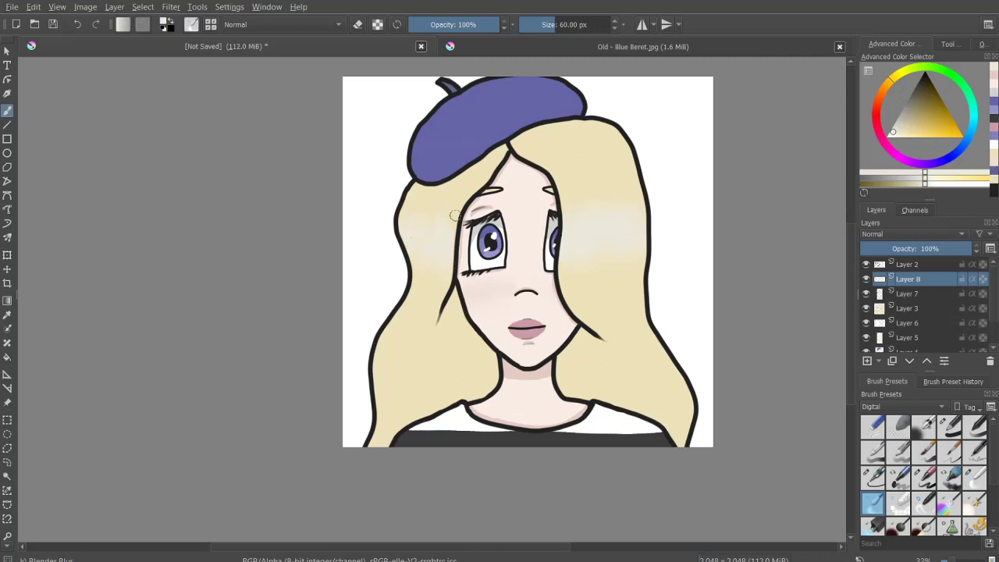
scroll(479, 207, up, 1)
drag(901, 133, 901, 132)
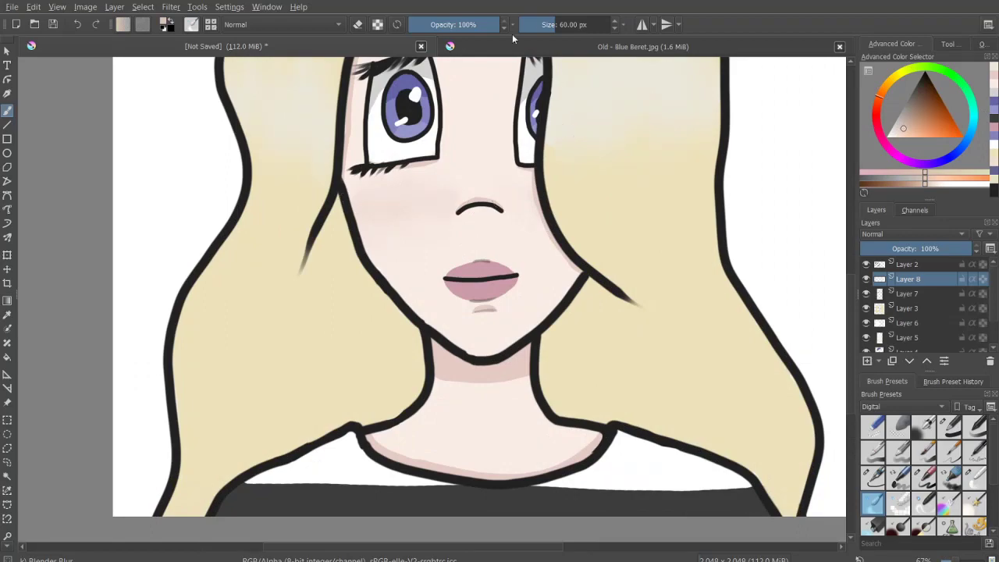
click(949, 427)
click(539, 24)
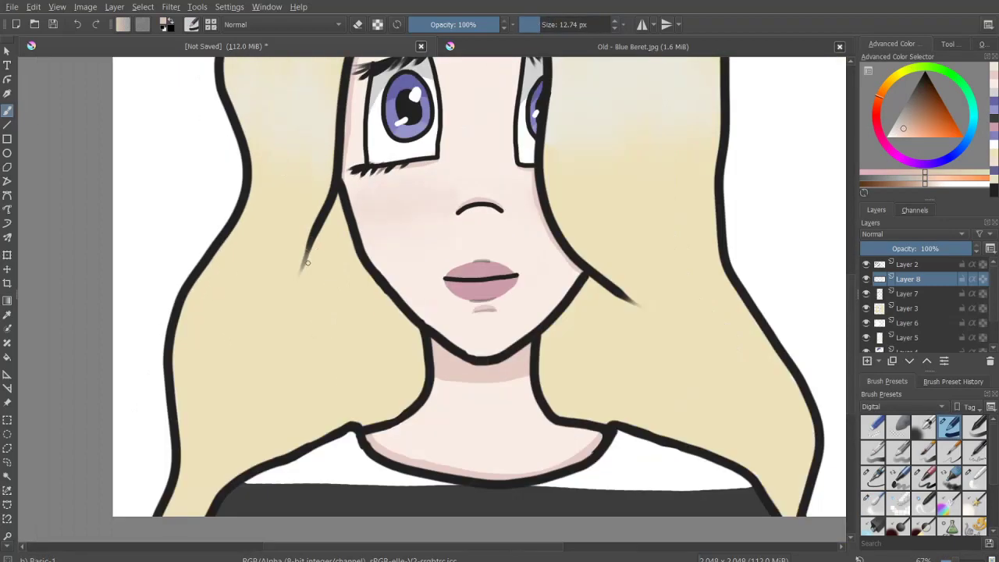
drag(303, 269, 337, 199)
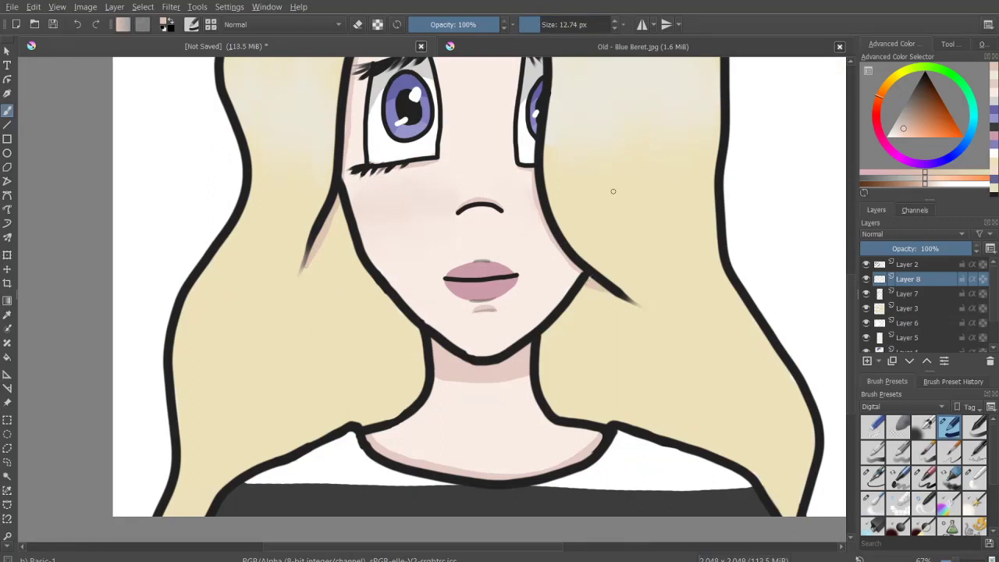
Step: Shade the hair along the beret's lower edge from left to right
scroll(613, 191, up, 5)
scroll(455, 206, up, 2)
click(544, 24)
drag(257, 283, 388, 293)
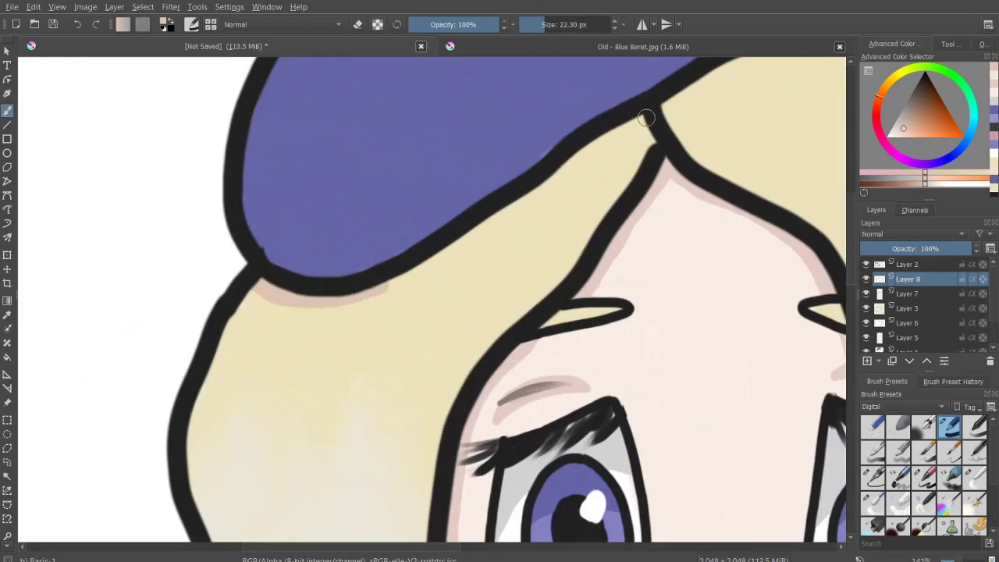
drag(652, 117, 546, 178)
drag(380, 286, 549, 179)
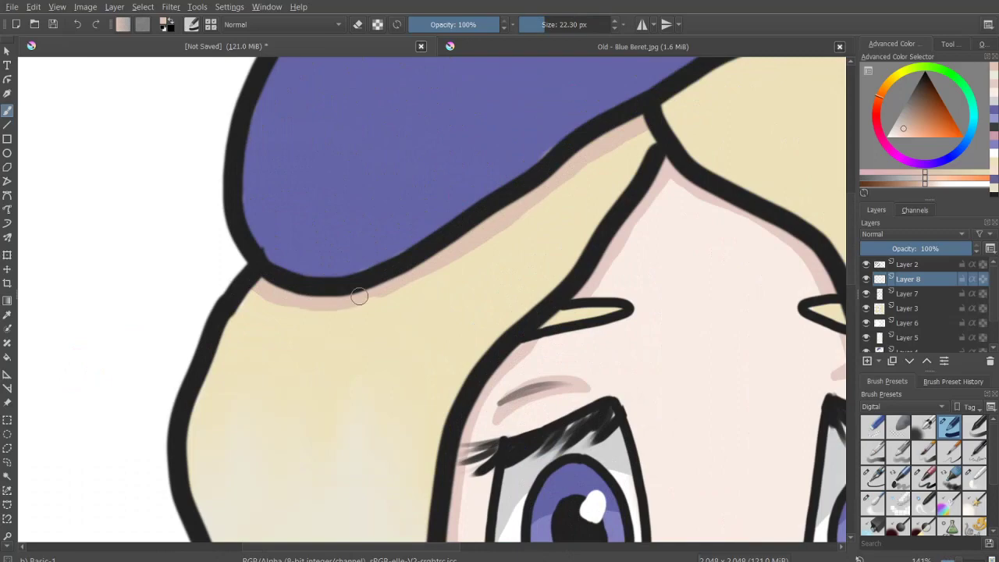
drag(780, 78, 374, 187)
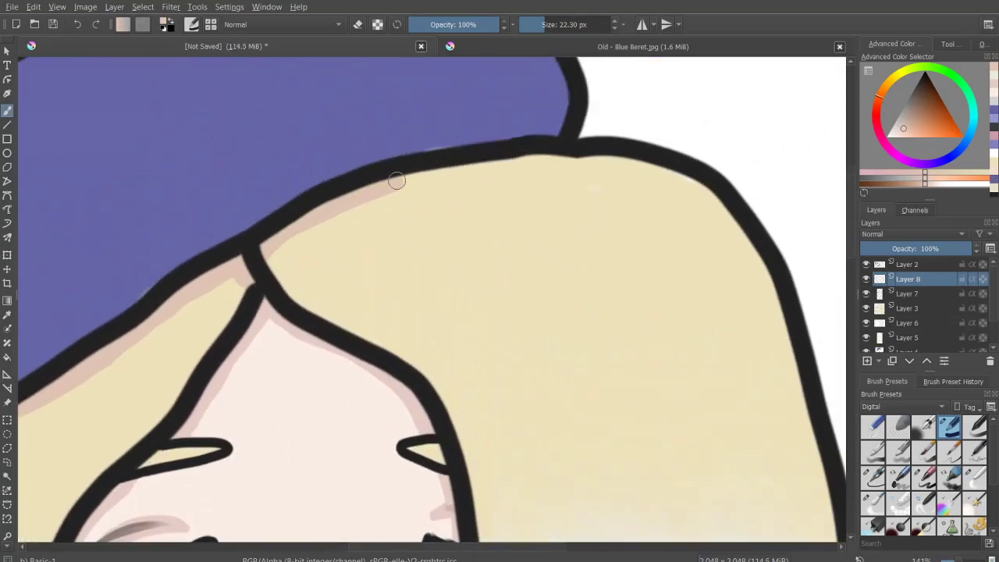
Step: Enlarge the brush and shade along the hair edge beside the face
key(e)
scroll(535, 352, down, 5)
scroll(535, 353, up, 2)
scroll(535, 353, up, 2)
key(bracketright)
mouse_move(511, 221)
mouse_down()
mouse_move(506, 370)
mouse_move(572, 381)
mouse_move(586, 288)
mouse_move(559, 258)
mouse_move(571, 367)
mouse_move(514, 353)
mouse_up()
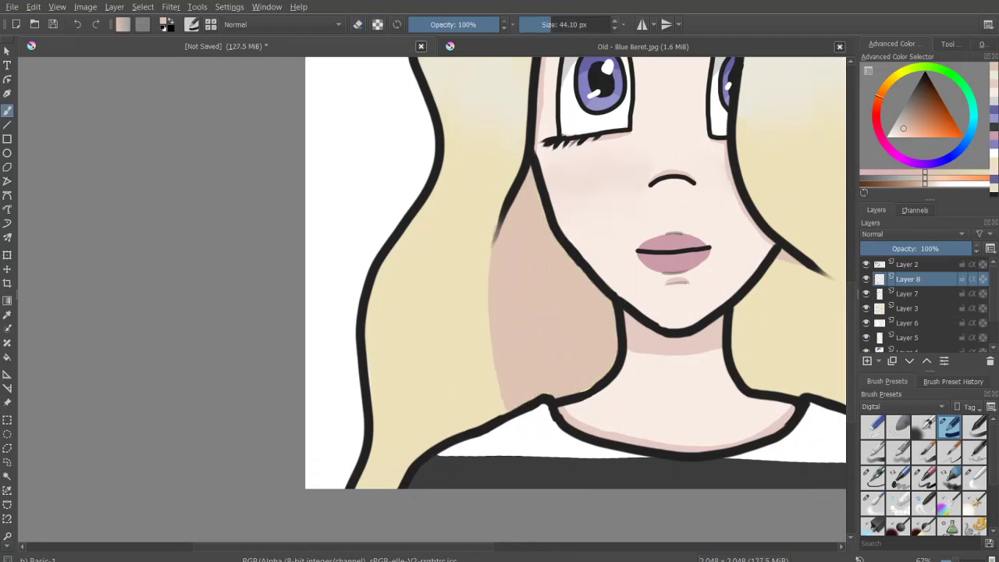
Step: Paint shadow along the right side of the neck, then view the beret at actual size
scroll(575, 443, right, 5)
mouse_move(531, 312)
mouse_down()
mouse_move(585, 263)
mouse_move(598, 326)
mouse_move(579, 372)
mouse_move(535, 289)
mouse_move(576, 267)
mouse_up()
key(e)
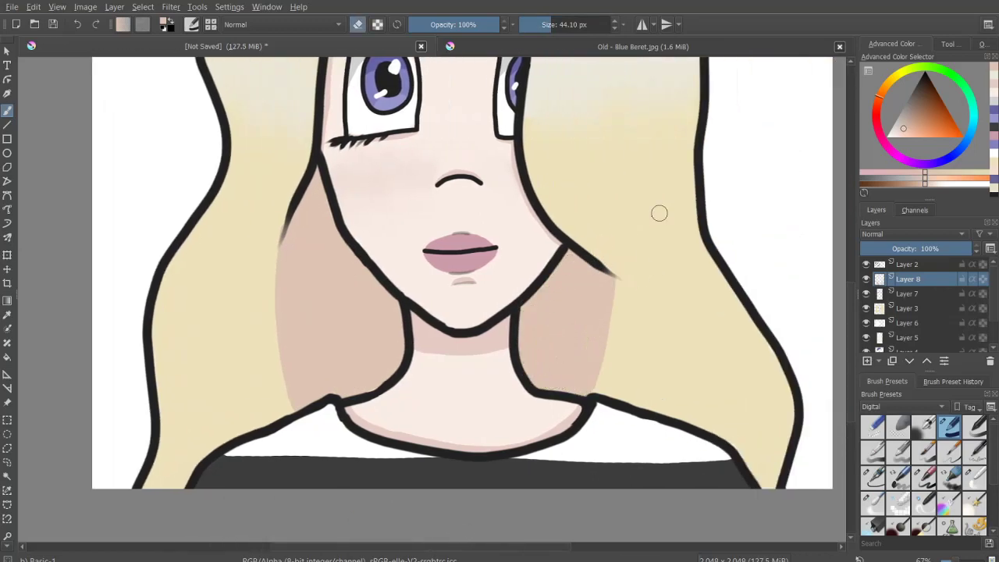
scroll(658, 211, down, 4)
scroll(624, 175, up, 2)
scroll(611, 370, down, 2)
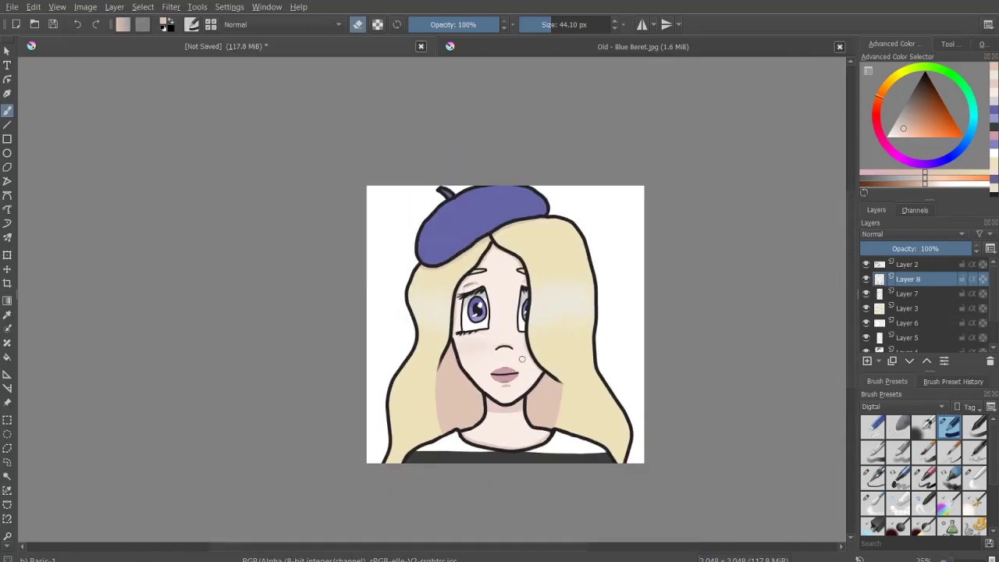
key(1)
scroll(900, 328, down, 2)
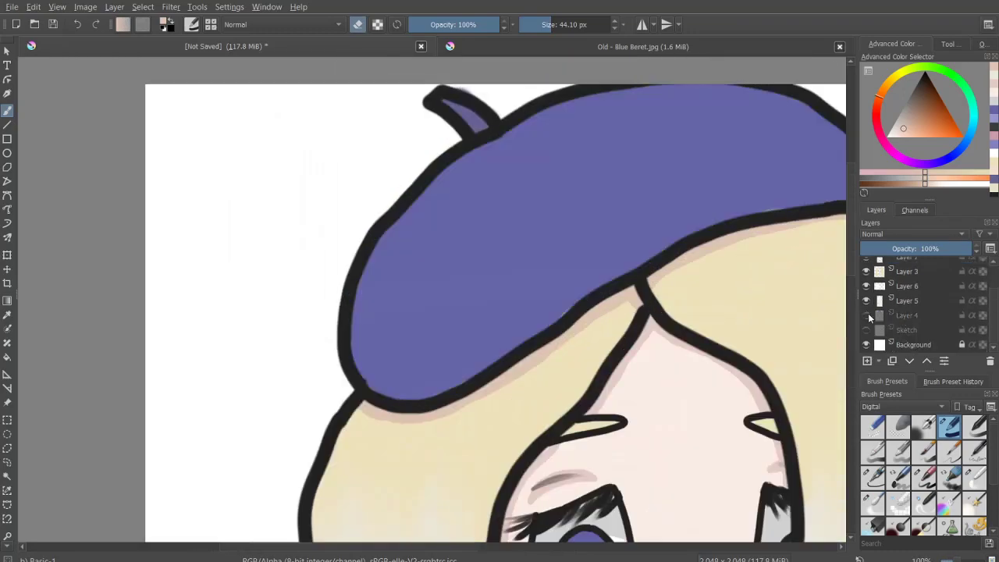
Step: On Layer 3, shade the beret's lower-left edge darker blue with a 12 px brush
click(867, 315)
click(901, 318)
key(Page_Up)
key(Page_Up)
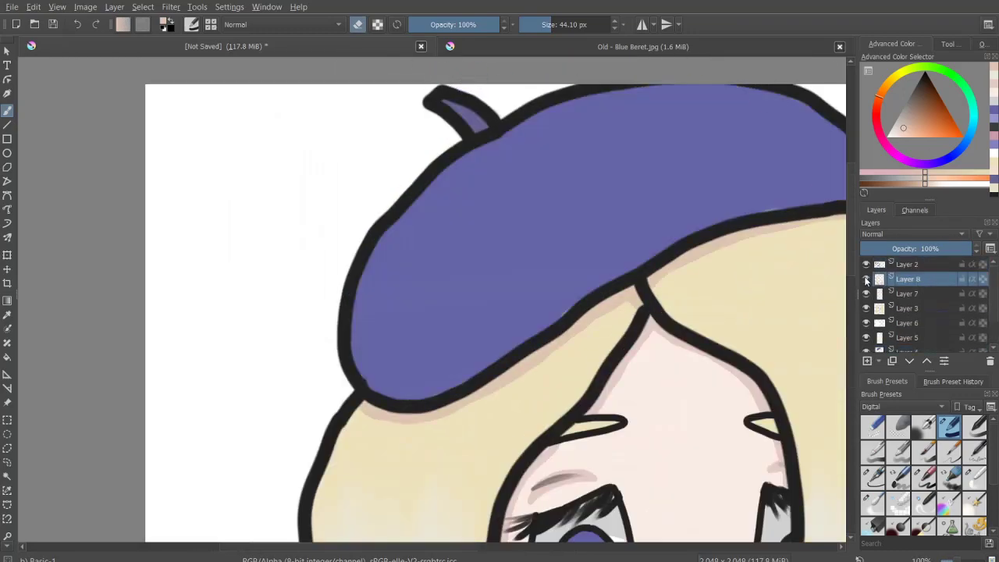
key(Page_Up)
key(Page_Up)
key(Page_Up)
click(907, 111)
drag(544, 24, 524, 24)
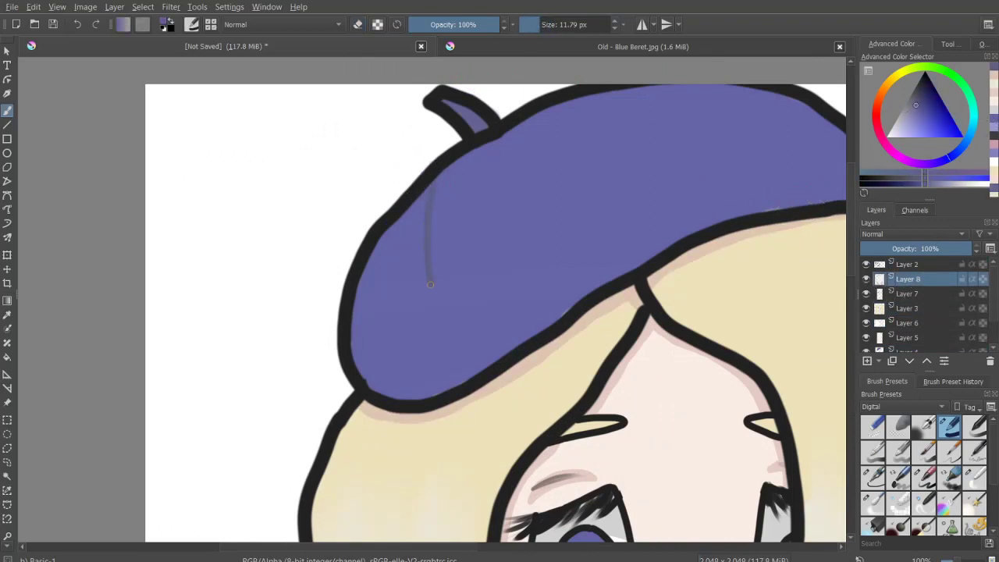
drag(390, 378, 364, 373)
drag(498, 355, 418, 393)
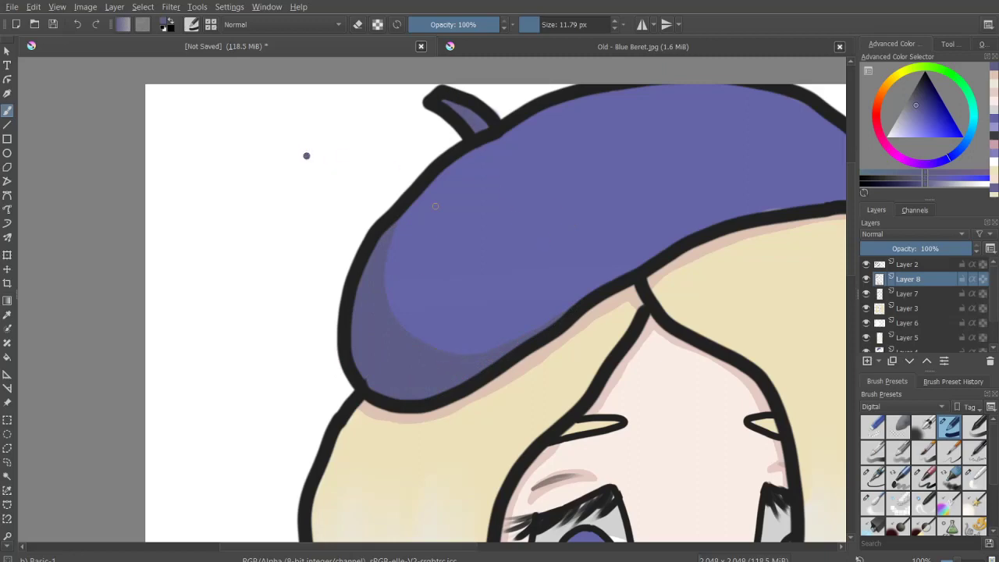
Step: Pick a darker shading colour and lower the brush opacity to 32%, undoing a trial neck stroke
key(minus)
key(minus)
key(minus)
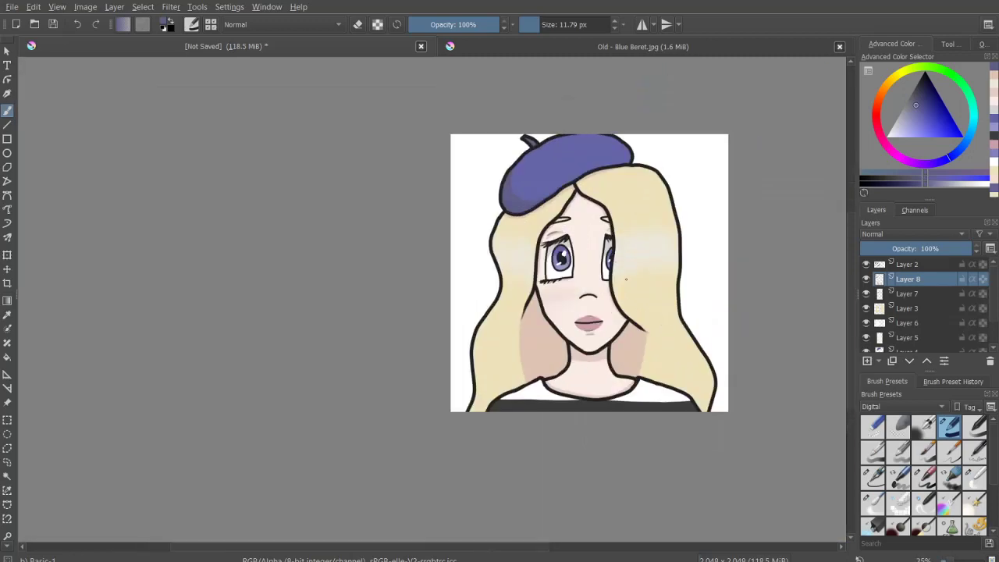
click(912, 95)
click(460, 24)
key(plus)
key(plus)
key(plus)
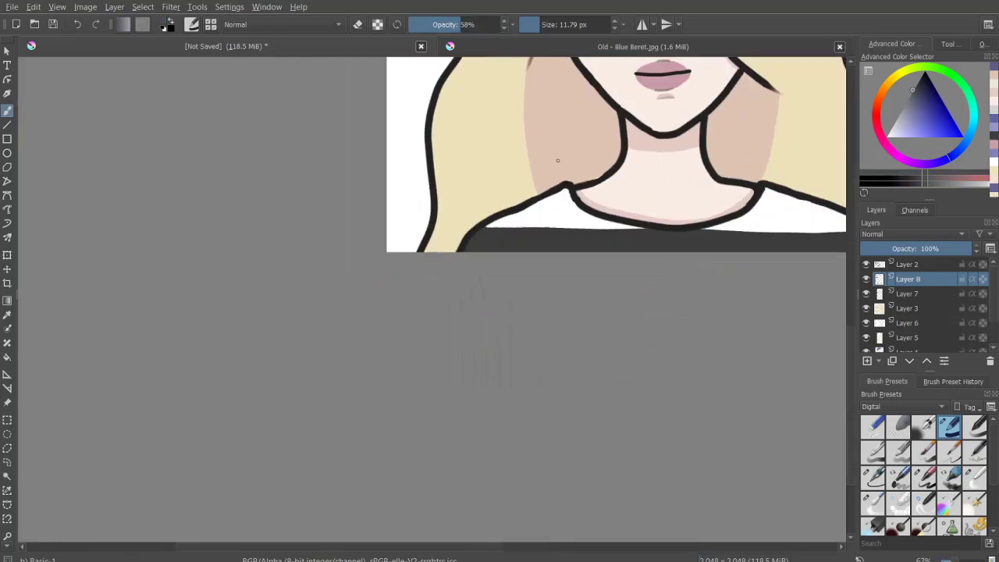
key(plus)
mouse_move(592, 258)
mouse_down()
mouse_move(550, 305)
mouse_move(582, 268)
mouse_move(566, 238)
mouse_move(453, 291)
mouse_move(502, 299)
mouse_move(366, 354)
mouse_up()
key(ctrl+z)
click(438, 24)
click(537, 24)
Step: Shade the shirt edge beside the neckline in soft grey with a 42 px brush
key(minus)
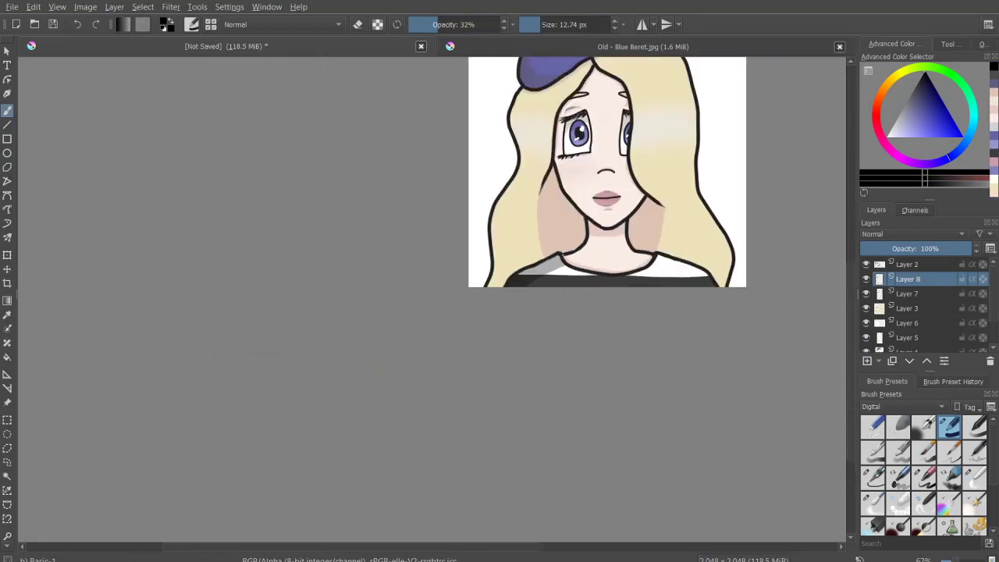
key(minus)
key(plus)
key(plus)
key(plus)
key(ctrl+z)
key(bracketright)
key(bracketright)
key(bracketright)
key(ctrl+z)
mouse_move(540, 320)
mouse_down()
mouse_move(348, 318)
mouse_move(430, 312)
mouse_move(196, 375)
mouse_move(312, 290)
mouse_move(245, 322)
mouse_up()
key(e)
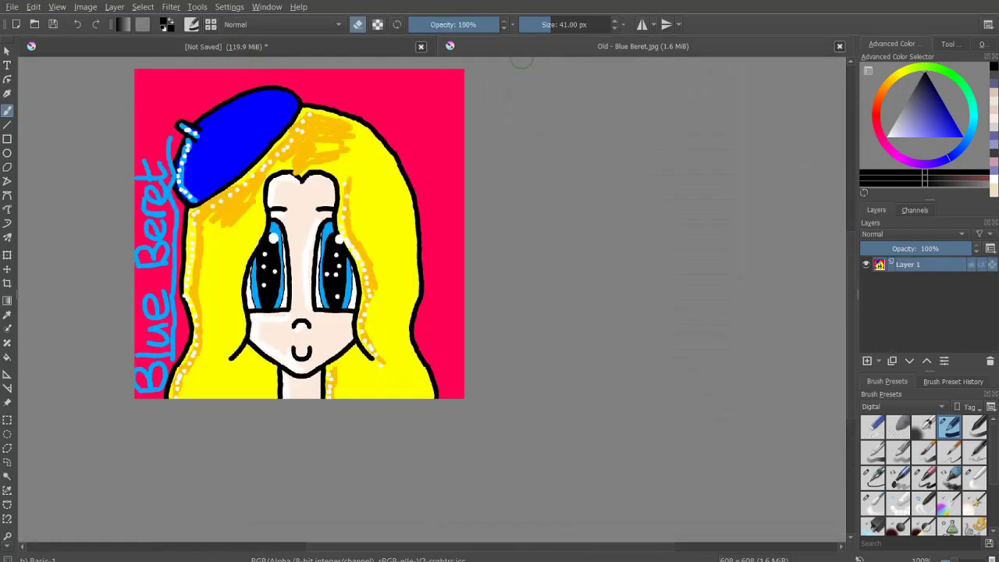
Step: Fill Layer 9 with a mauve background colour and move it above the Sketch layer
scroll(921, 312, down, 3)
click(908, 329)
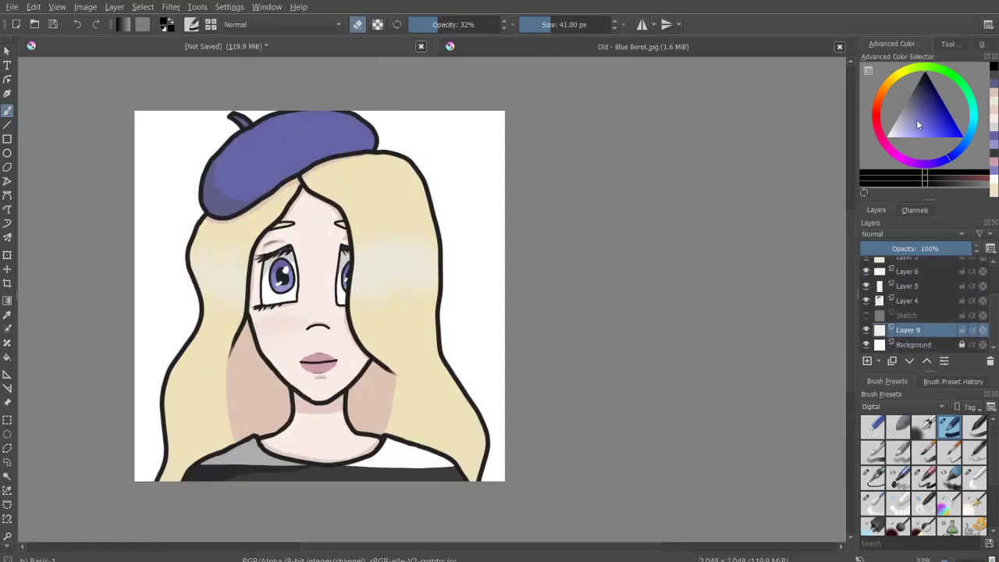
click(918, 111)
key(f)
click(149, 267)
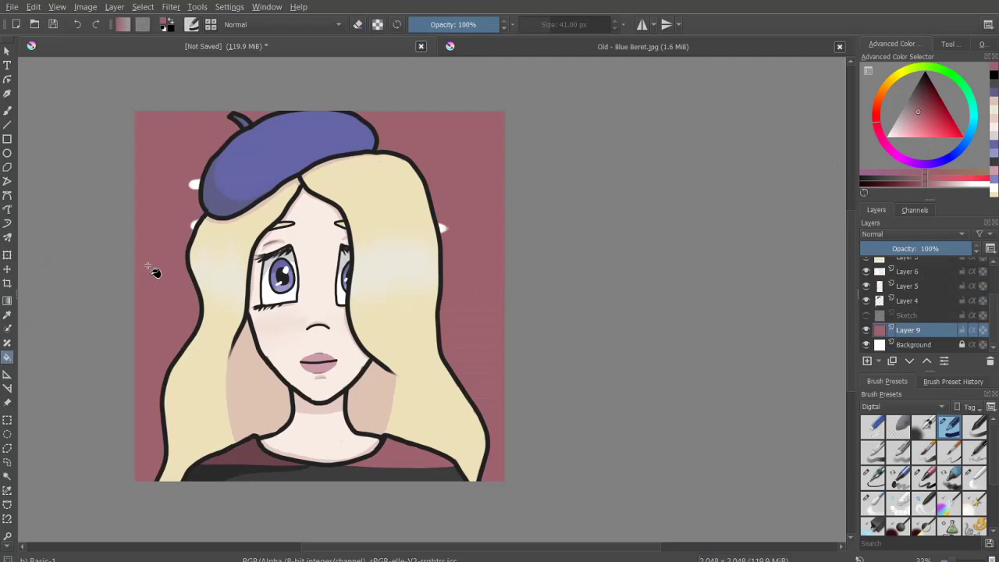
drag(880, 331, 881, 309)
Step: On Layer 3, paint over stray white marks left of the beret, by the hair and right of the head
click(905, 285)
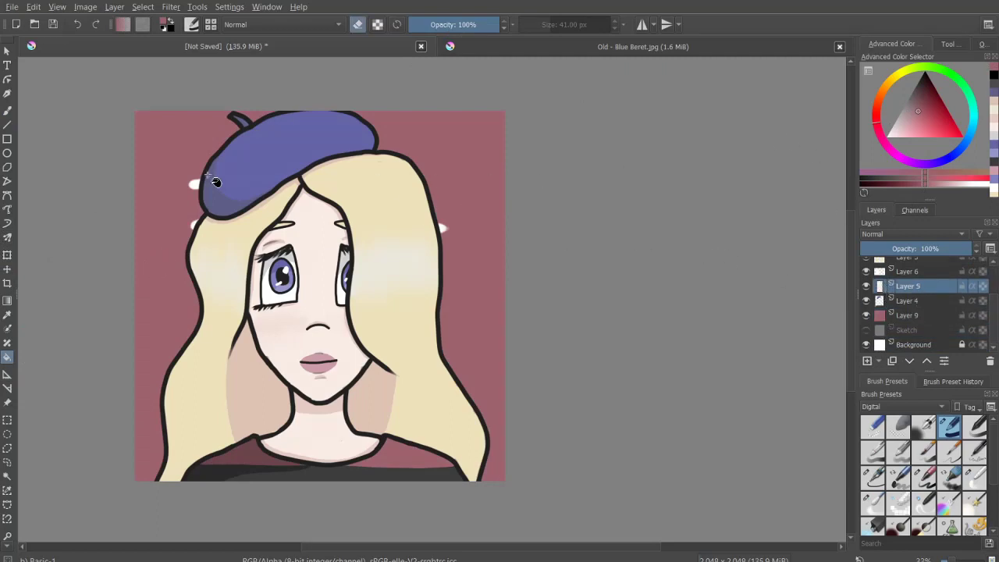
key(b)
key(Page_Up)
key(Page_Up)
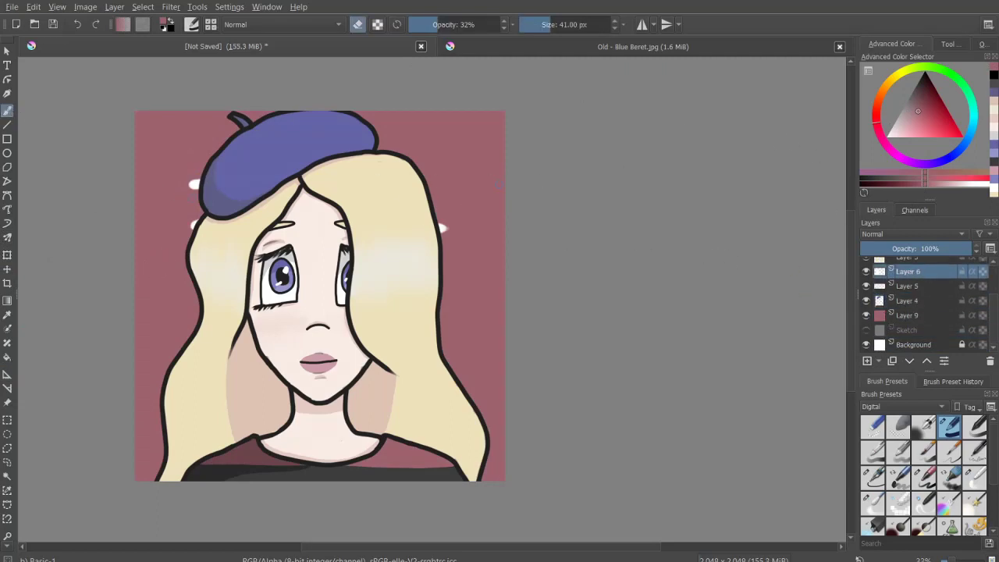
key(Page_Up)
click(193, 184)
click(195, 225)
click(442, 227)
scroll(374, 107, up, 3)
scroll(374, 107, down, 4)
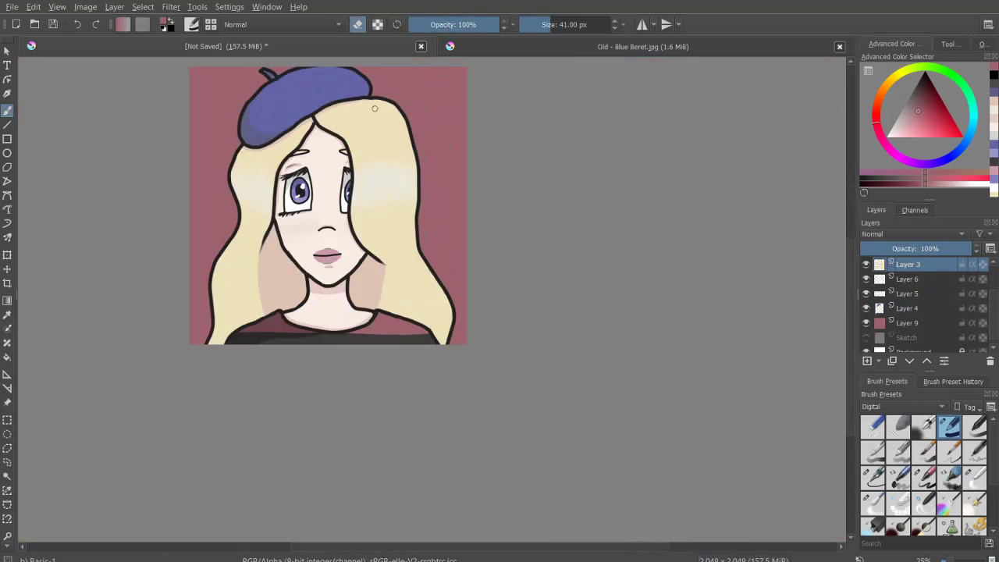
scroll(374, 107, up, 1)
click(7, 316)
Step: Sample the beige hair and light skin colours, toggling Layer 5 to check its content
click(402, 279)
key(b)
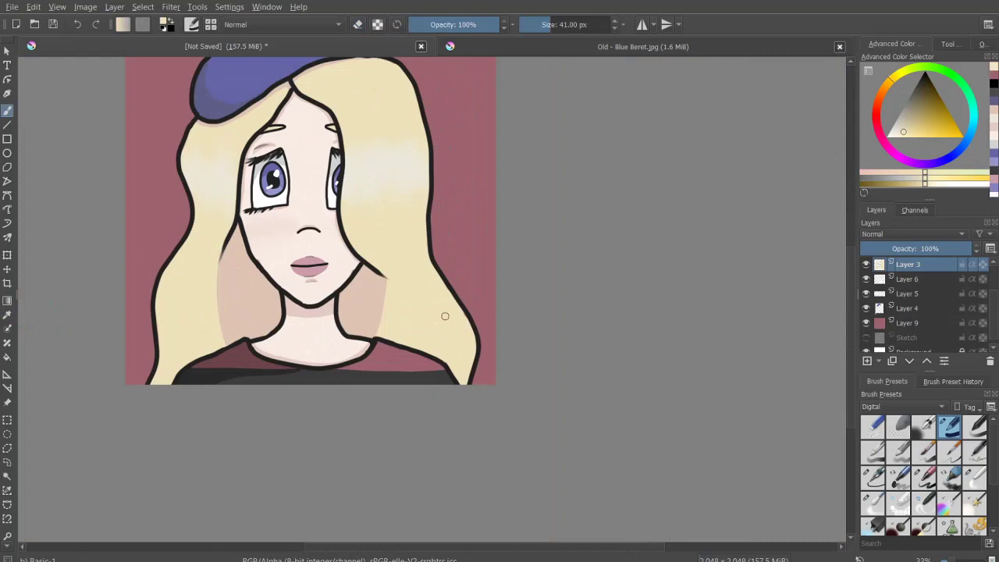
click(866, 293)
click(878, 295)
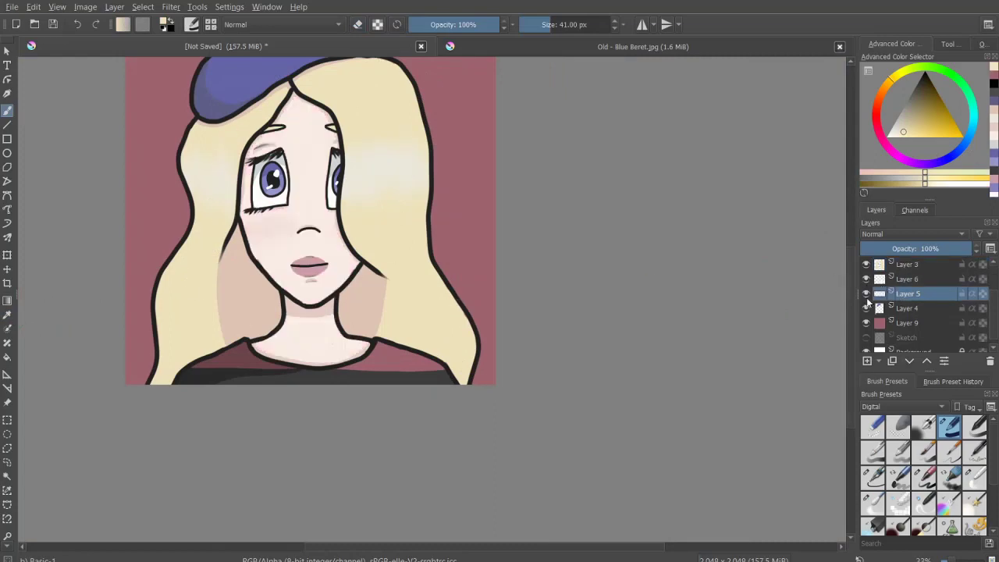
key(p)
click(316, 219)
key(b)
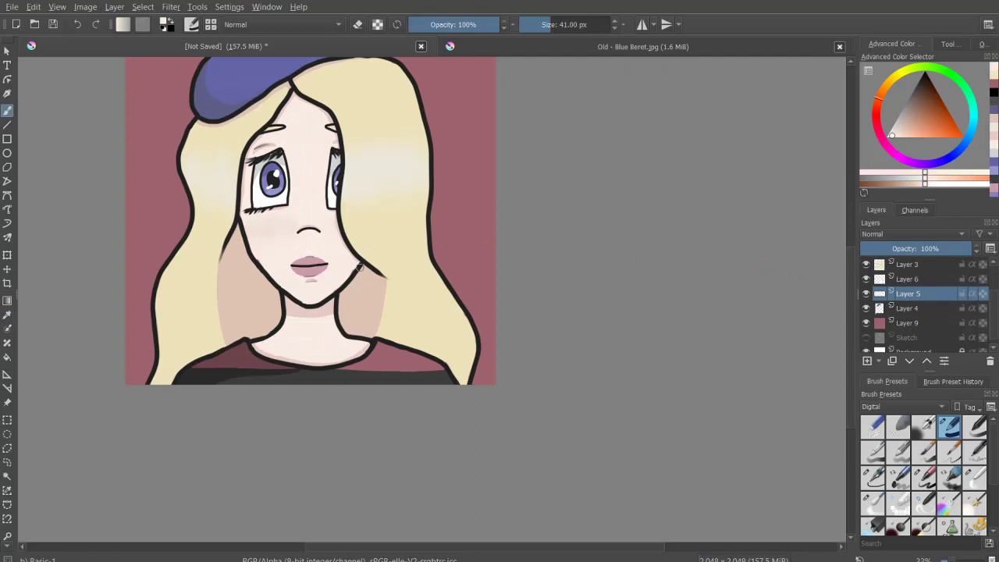
Step: Make Layer 9 active and load a fine 3 px inking brush
scroll(316, 219, down, 3)
scroll(400, 412, up, 3)
click(910, 323)
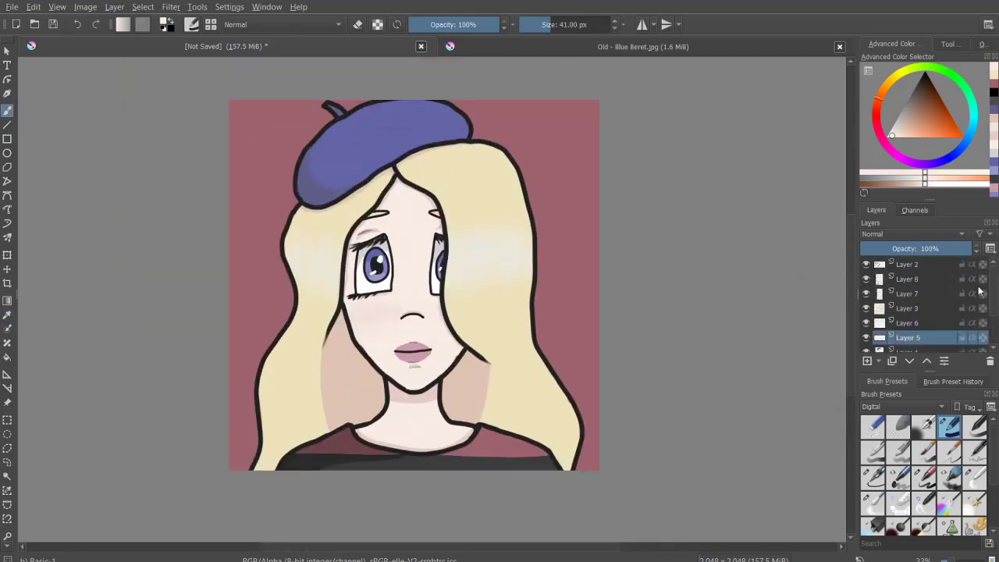
click(975, 451)
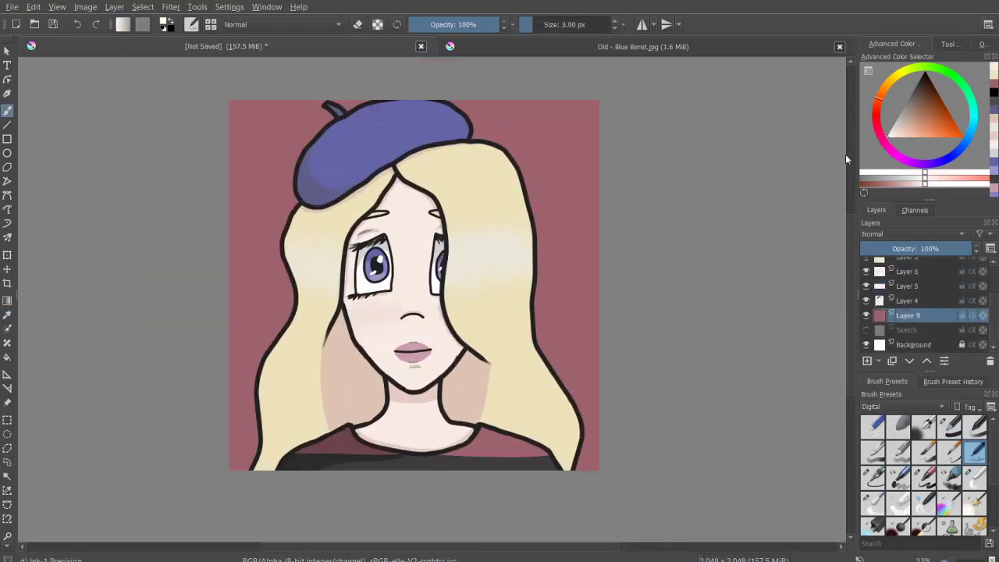
Step: Zoom into the lower-left corner and hand-write a small white signature in two strokes on Layer 9
scroll(476, 110, down, 1)
scroll(297, 380, up, 5)
scroll(325, 335, up, 3)
drag(221, 330, 216, 404)
mouse_move(252, 330)
mouse_down()
mouse_move(263, 412)
mouse_move(280, 405)
mouse_up()
scroll(544, 163, down, 5)
scroll(544, 163, down, 1)
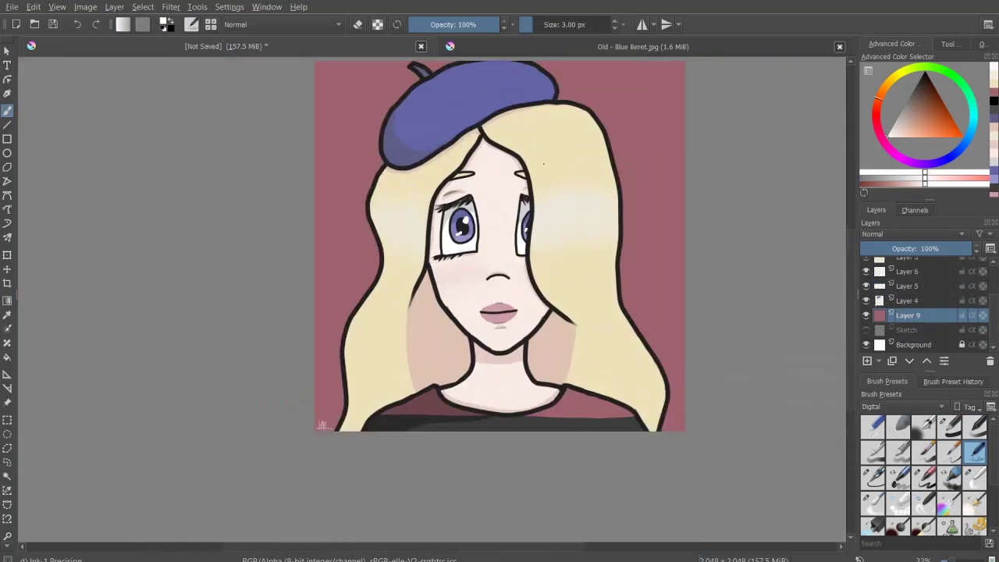